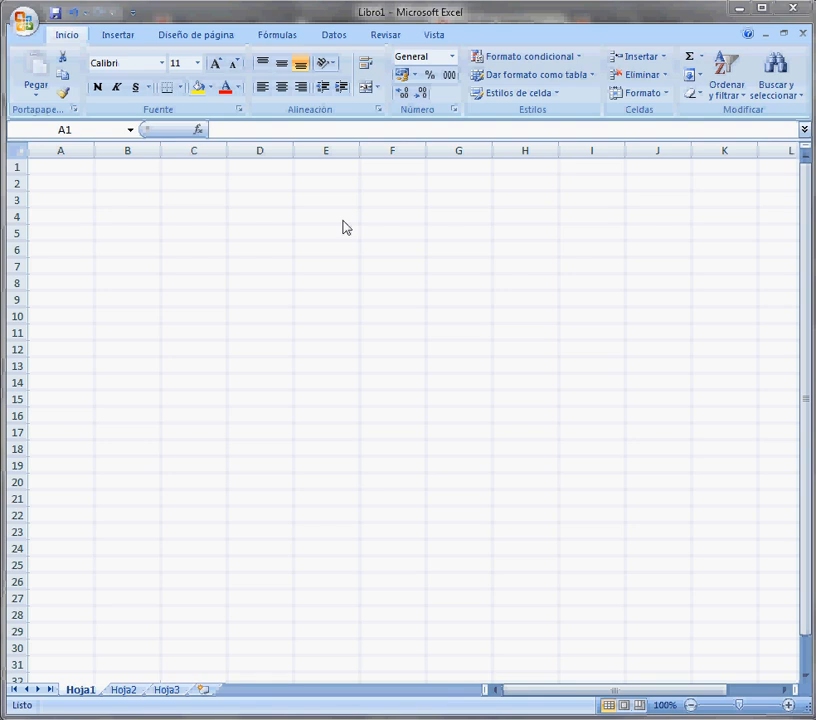
- Enter the formula =45+67 in cell A2
click(85, 183)
click(76, 188)
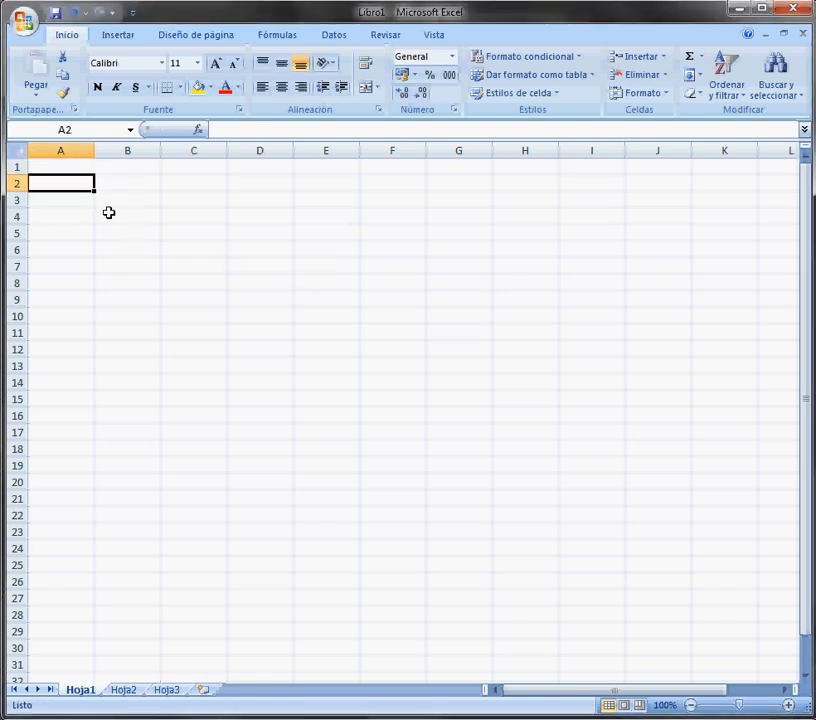
text(=45+67)
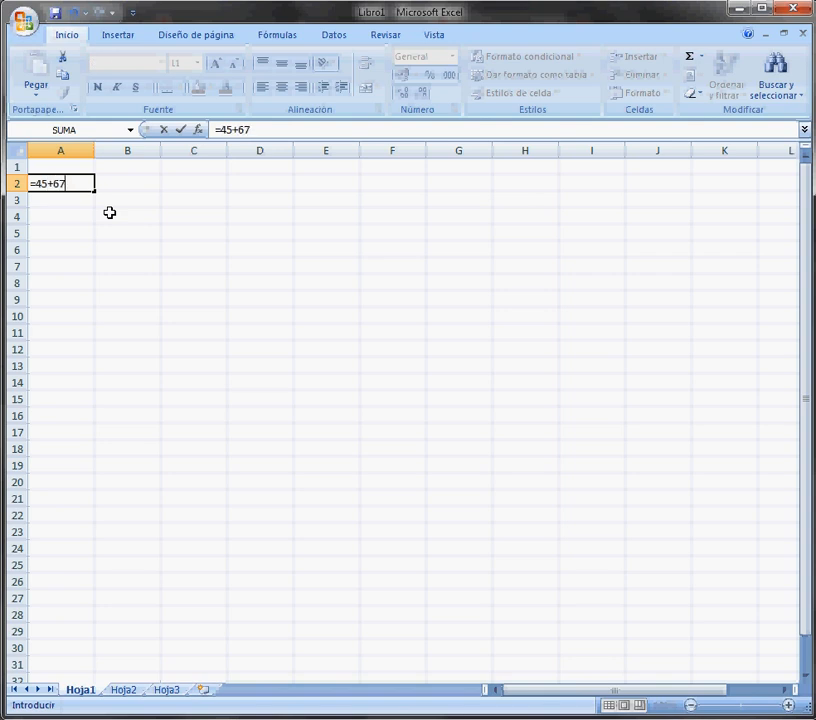
key(Return)
key(Up)
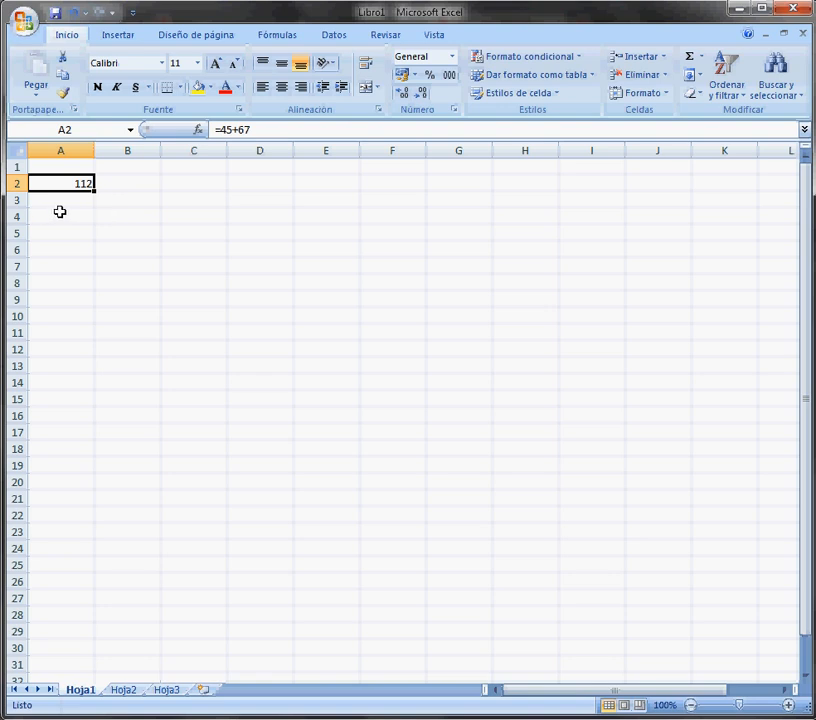
text(=)
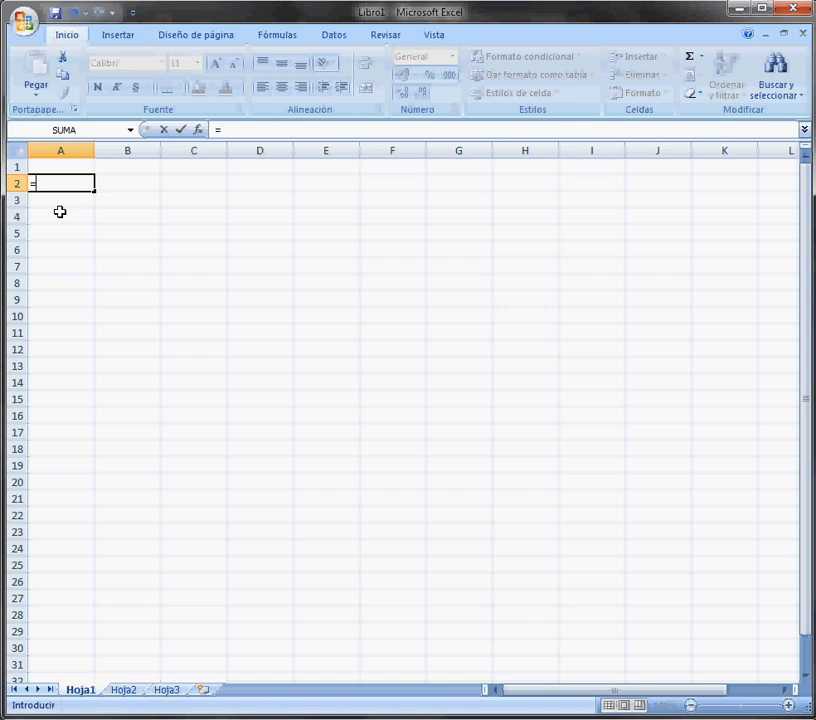
key(Escape)
key(Down)
key(BackSpace)
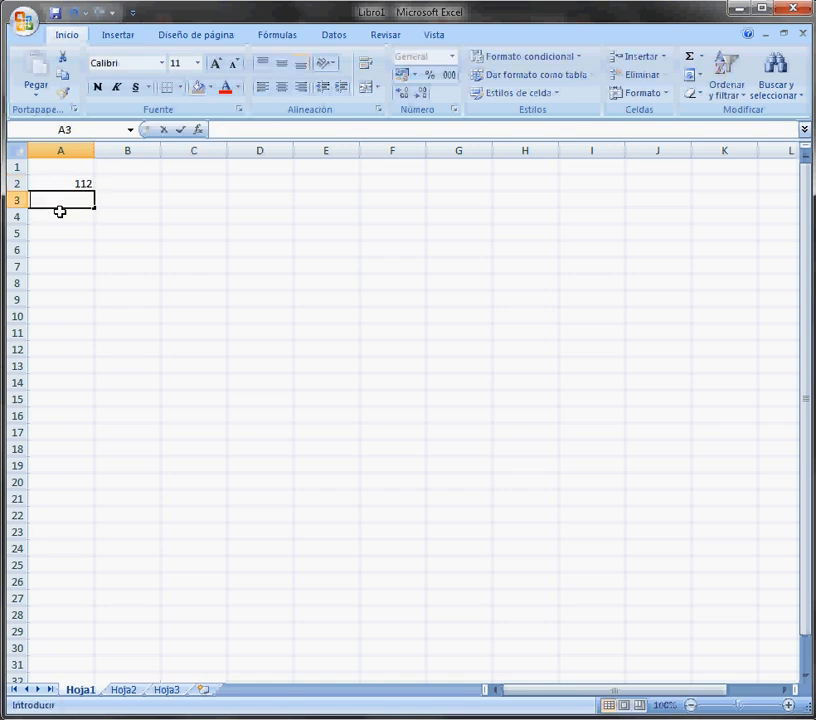
- Replace the content of cell A2 with 34 and enter 45 in cell A3
key(Up)
key(BackSpace)
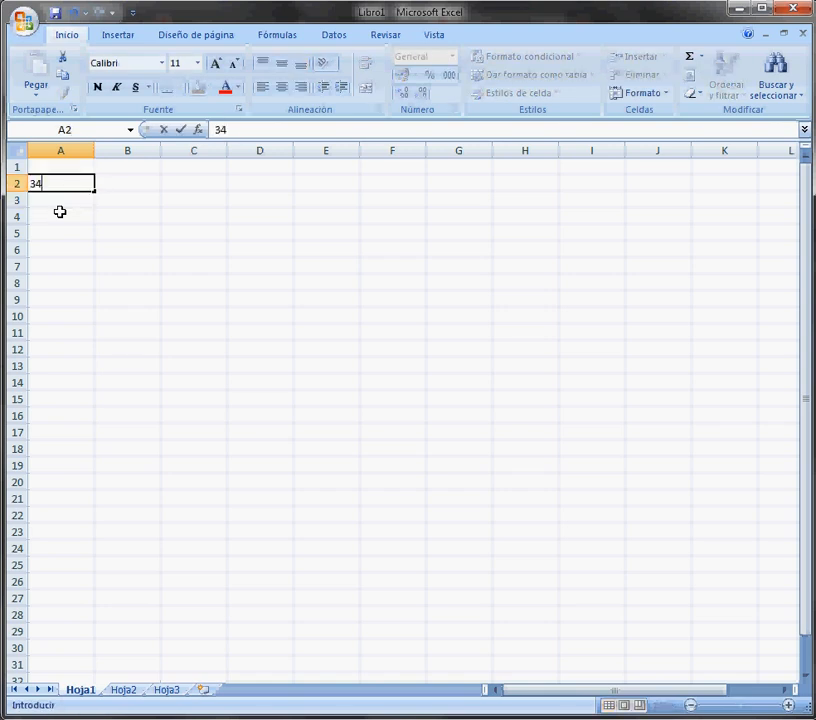
key(Return)
text(45)
key(Return)
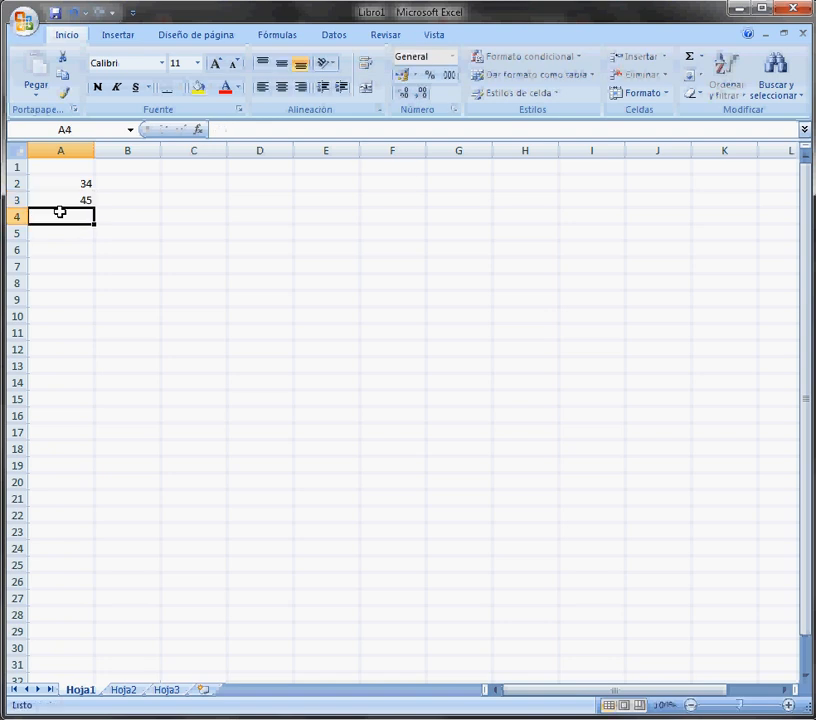
- Enter the formula =A2+A3 in cell A4, referencing the two number cells above
text(=)
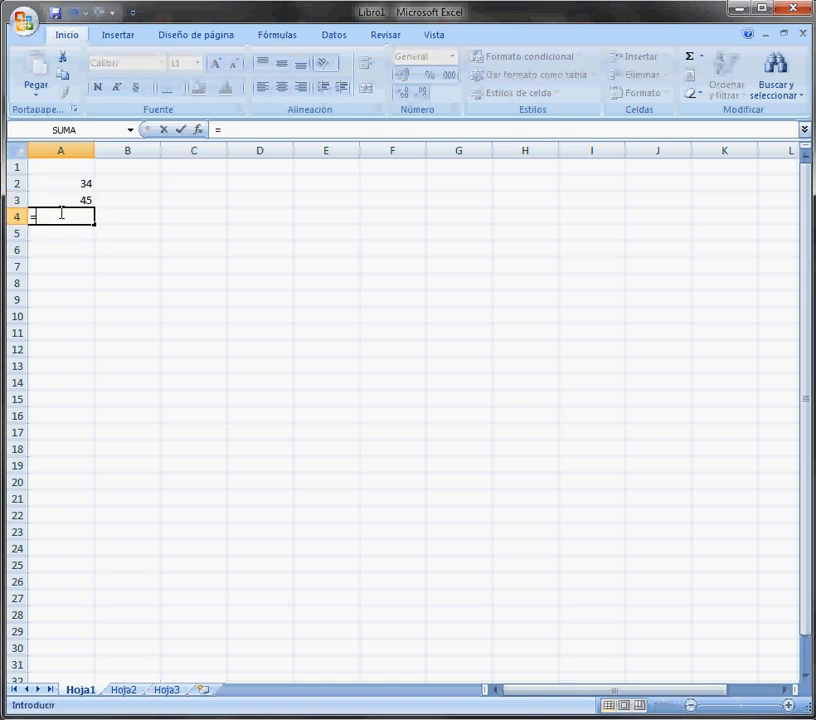
click(83, 184)
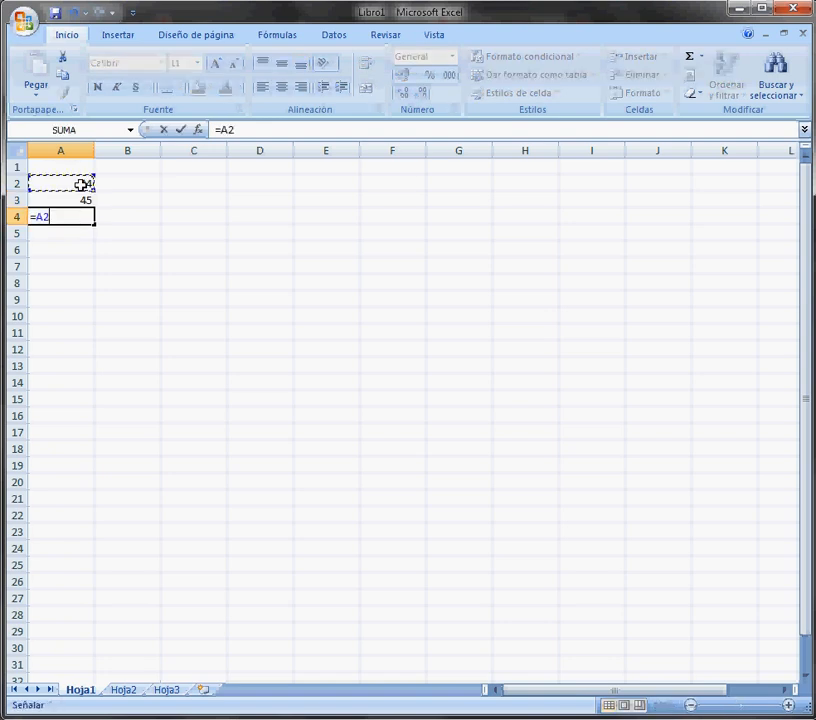
text(+)
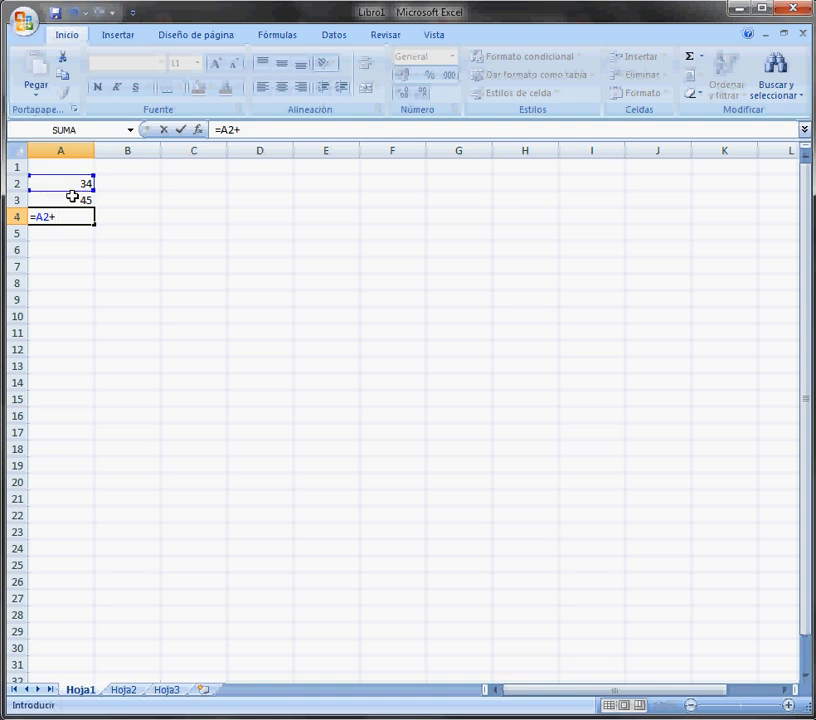
click(73, 198)
key(Return)
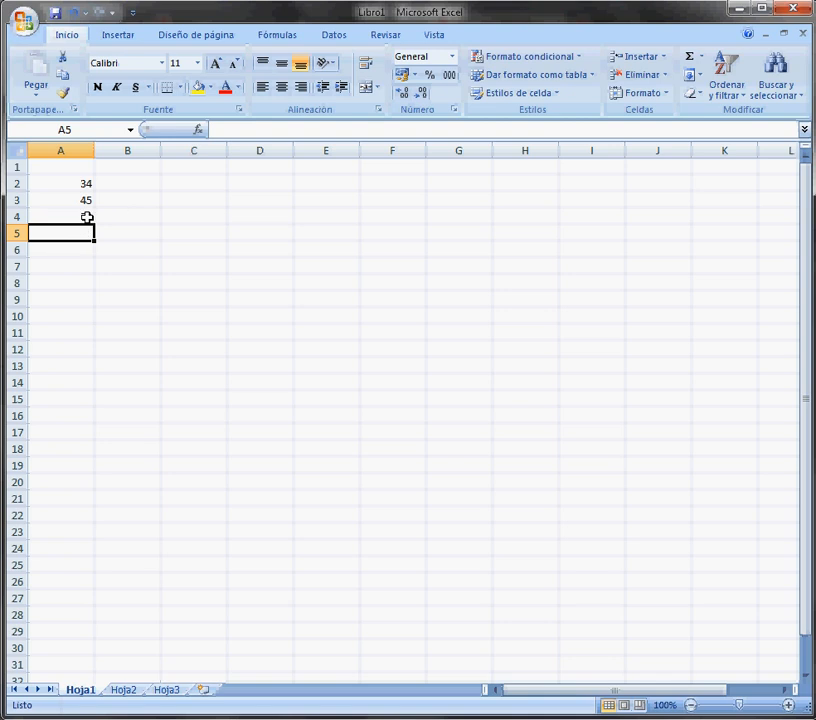
- Inspect the formula behind the result in cell A4 without changing it
click(87, 217)
drag(257, 129, 218, 130)
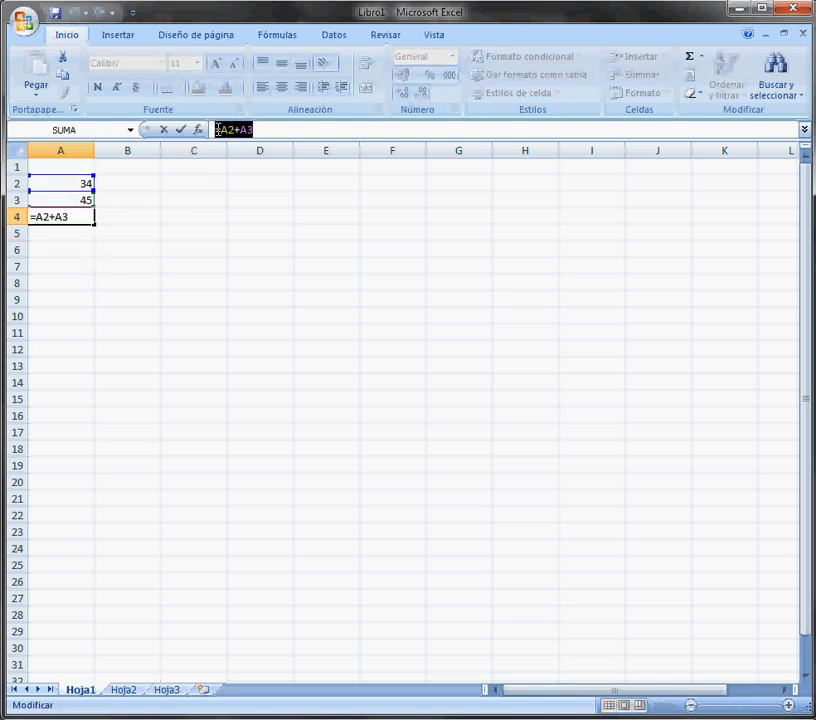
key(Return)
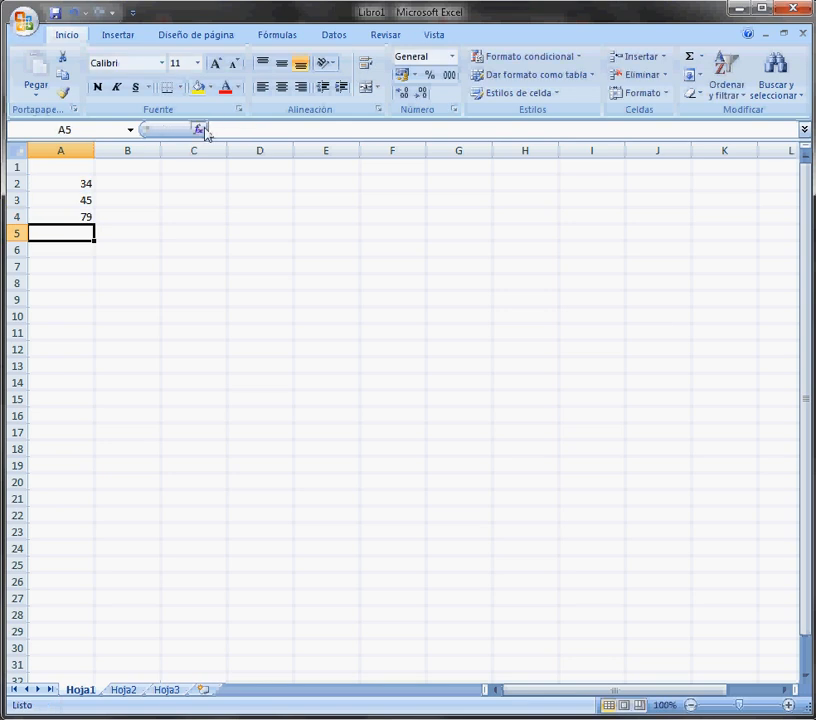
- Clear the contents of cells A2 to A4 and select cell A1
drag(79, 184, 86, 214)
key(Delete)
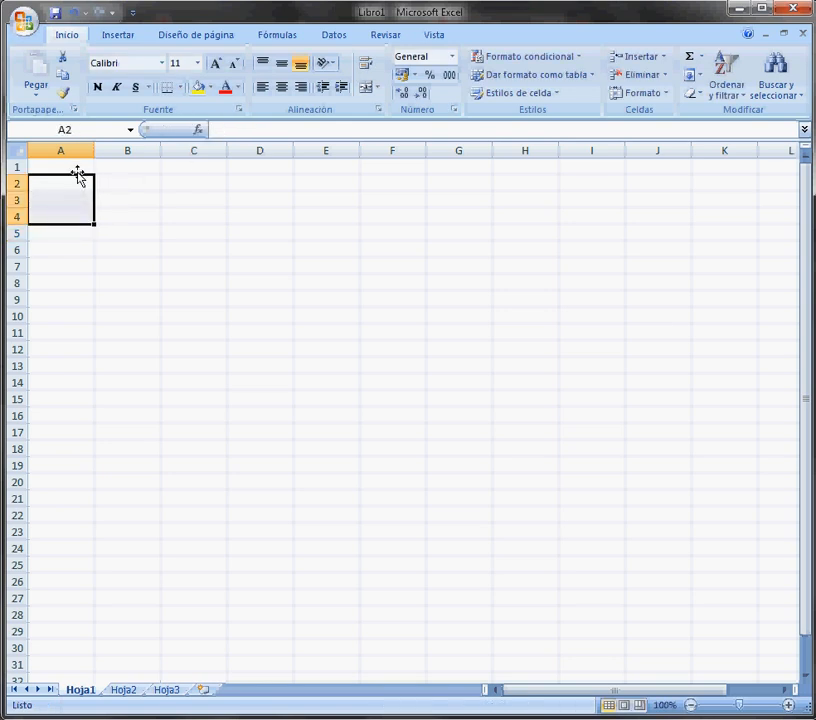
key(BackSpace)
click(86, 167)
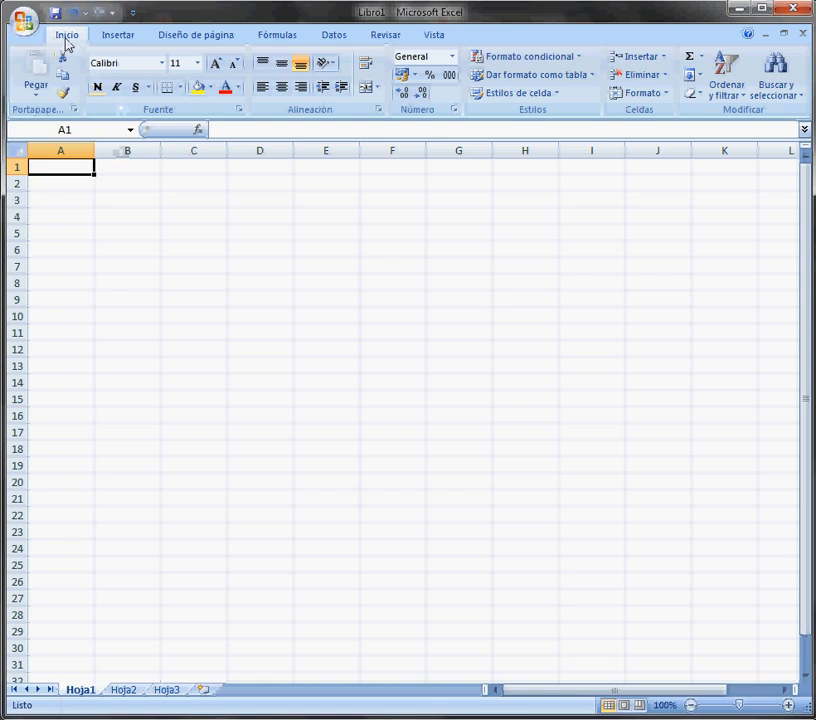
- Examine the command groups for view, review, data, formulas, page layout and insertion, plus the file-level commands
click(434, 38)
click(372, 36)
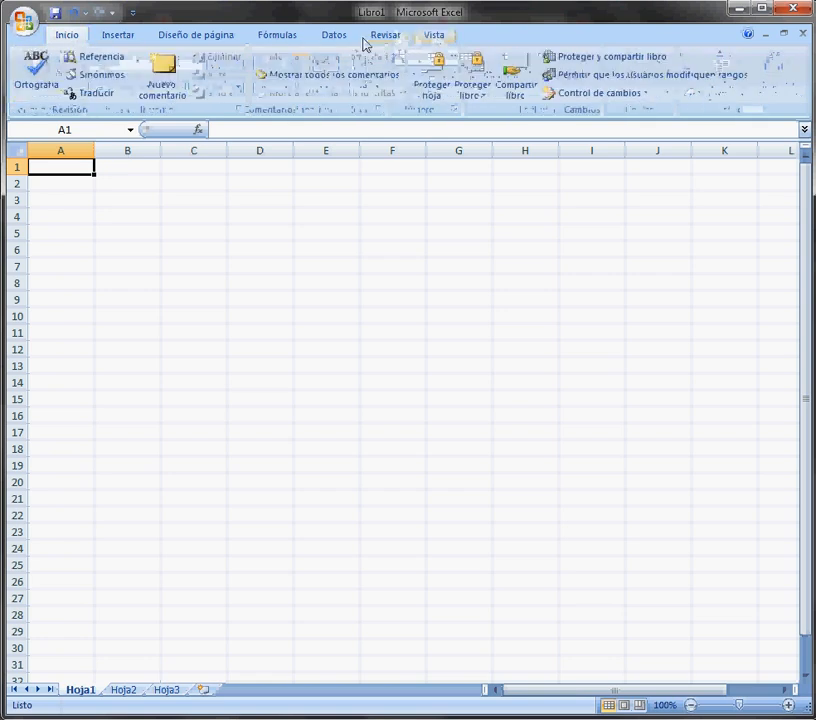
click(328, 36)
click(282, 36)
click(162, 40)
click(120, 40)
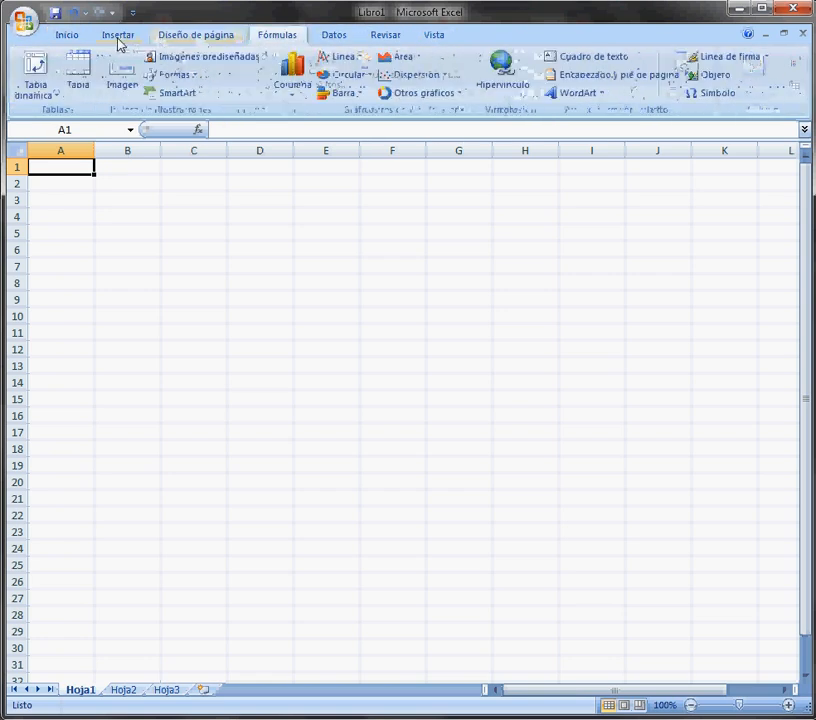
click(76, 40)
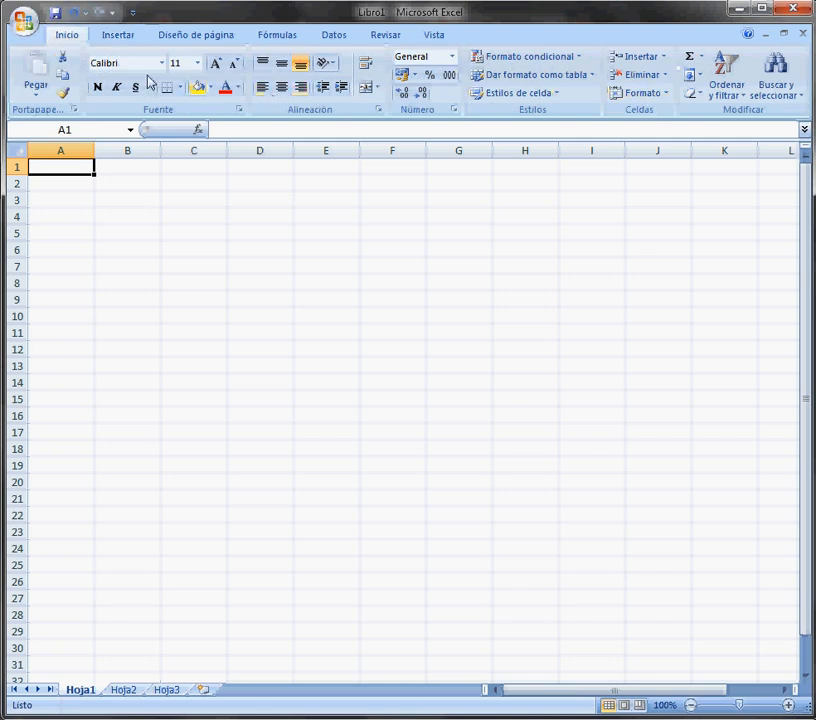
click(23, 24)
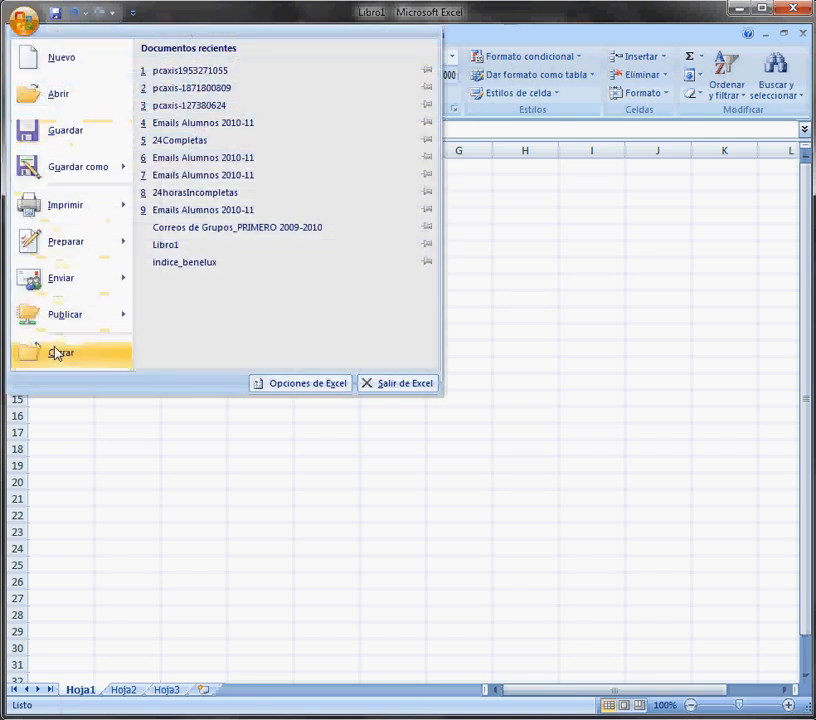
click(23, 27)
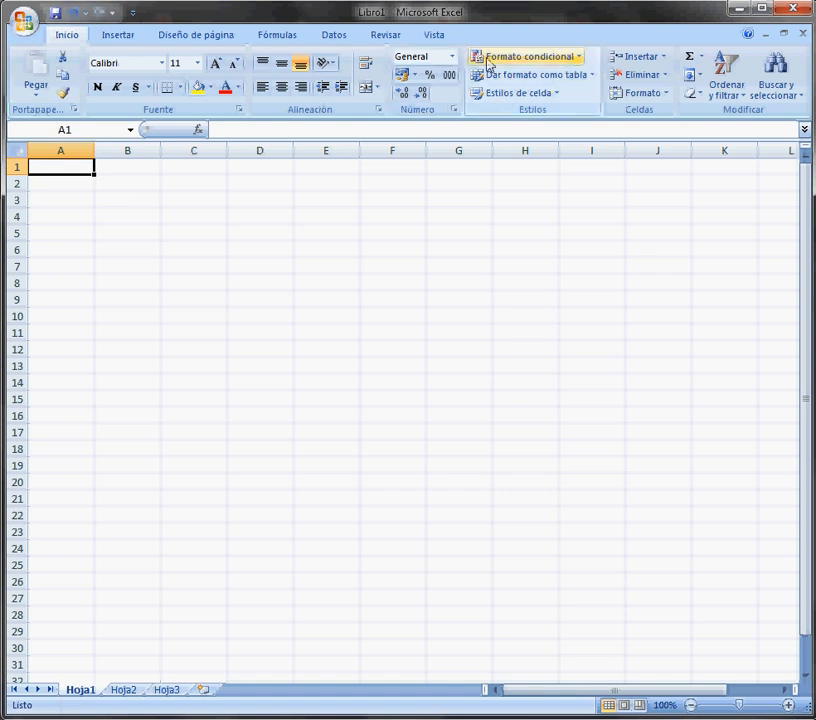
- Enter the value 45 in cell C1
click(209, 166)
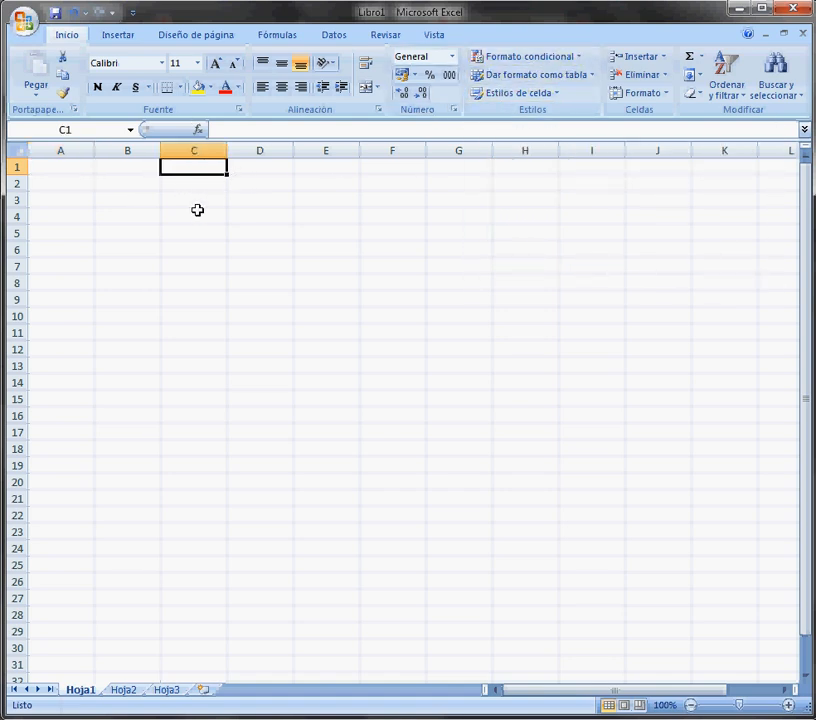
text(45)
key(Return)
- Try a blue fill and a blue theme font colour on cell C1, and undo both colours
click(200, 166)
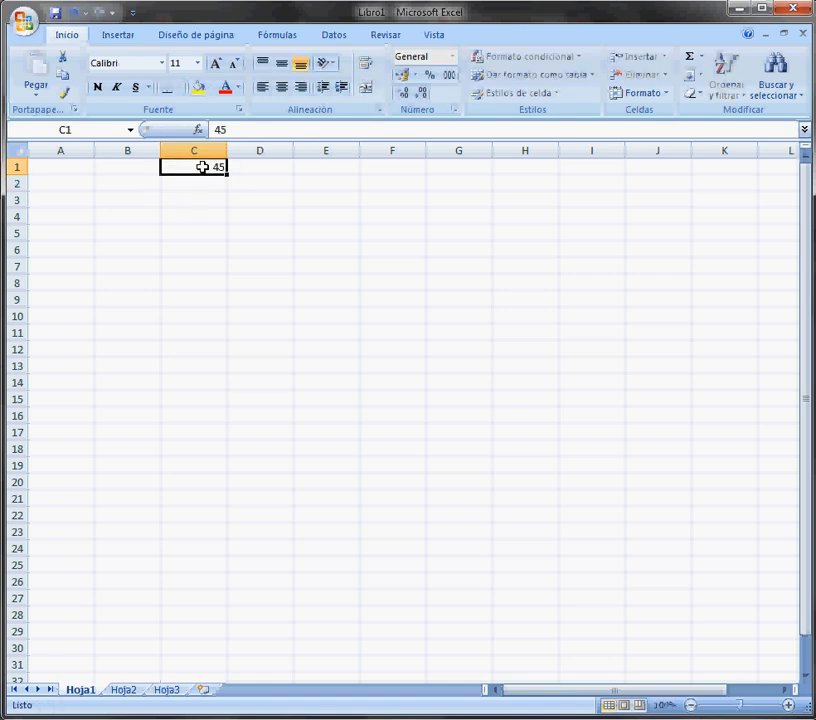
click(211, 88)
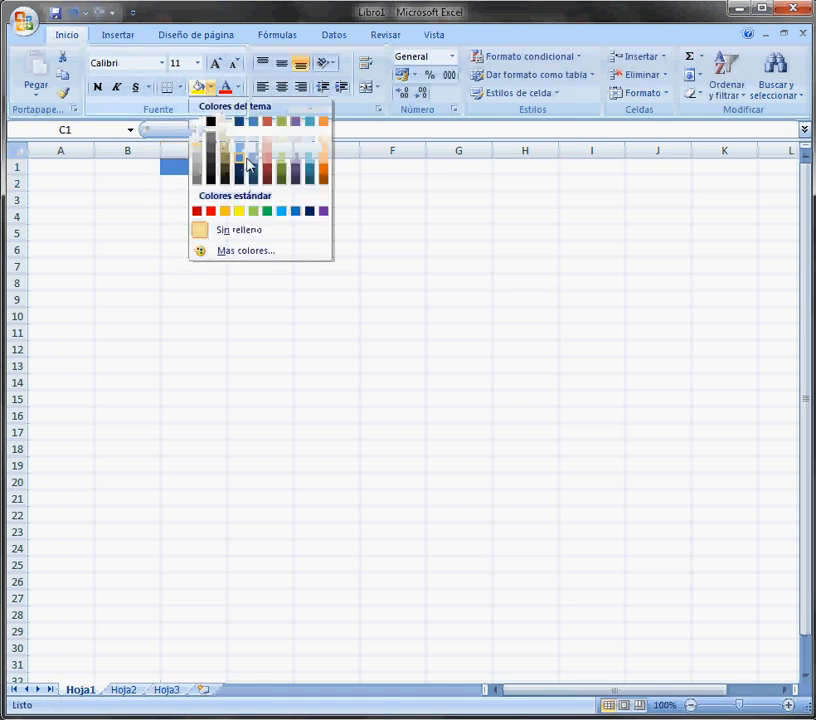
click(250, 169)
click(238, 87)
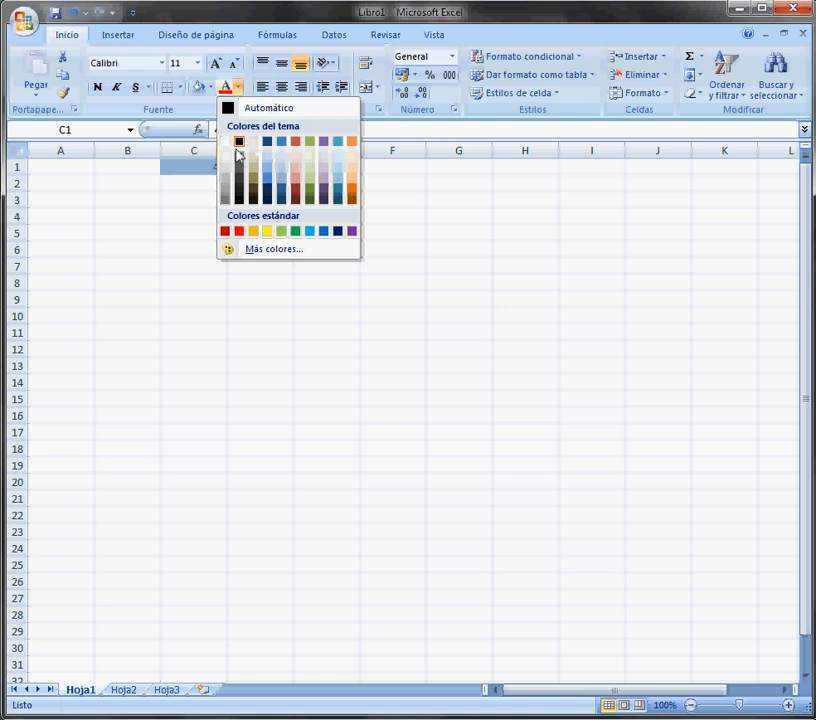
click(265, 182)
click(260, 200)
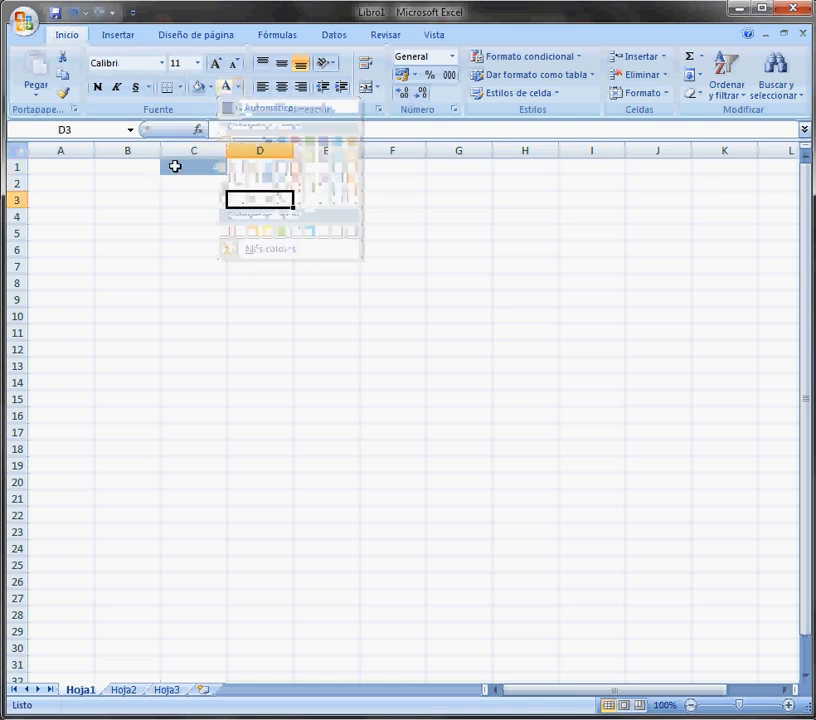
click(74, 12)
click(74, 12)
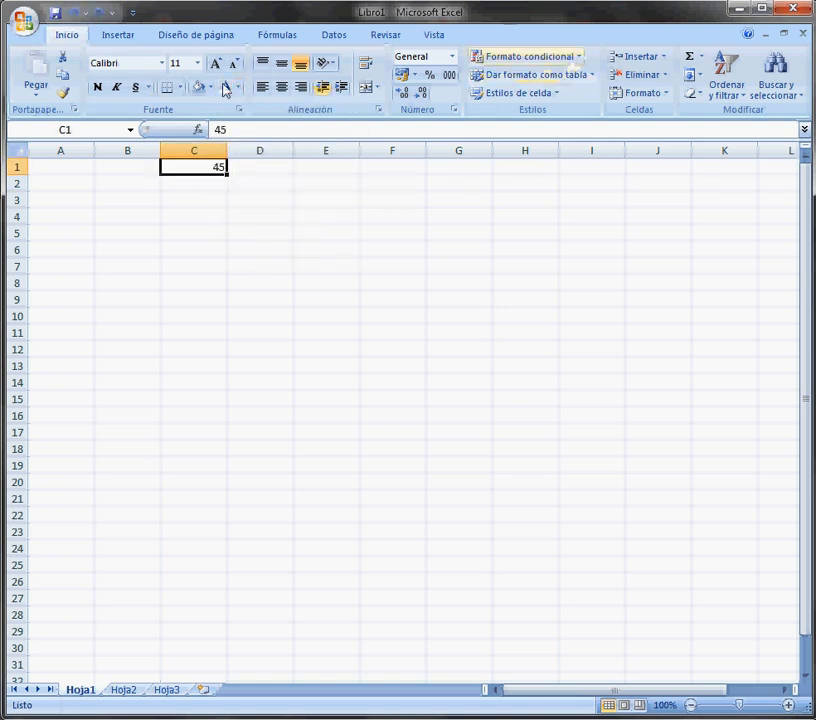
- Set up a conditional formatting rule on cell C1 that highlights values greater than 40
click(579, 57)
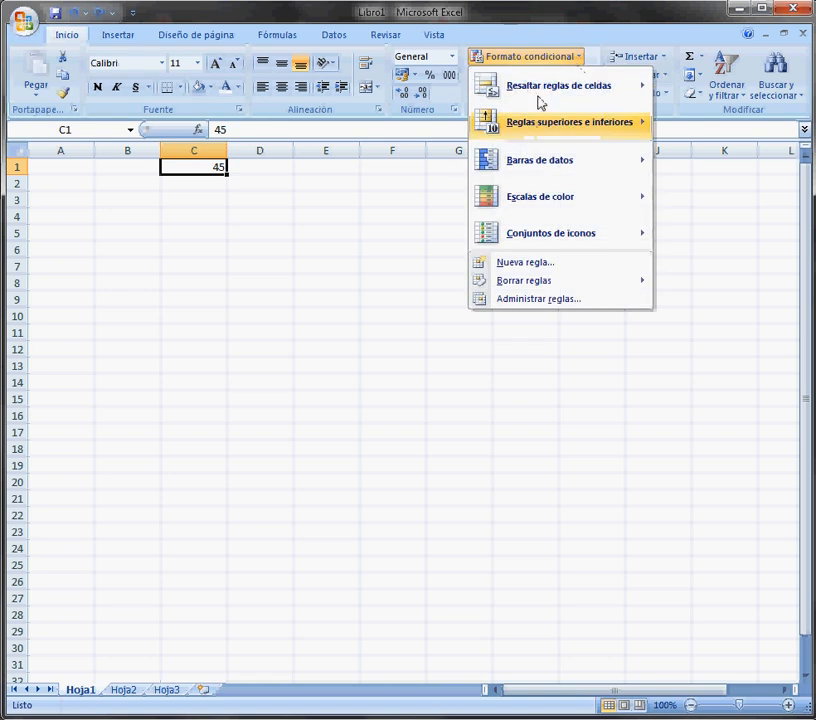
mouse_move(560, 118)
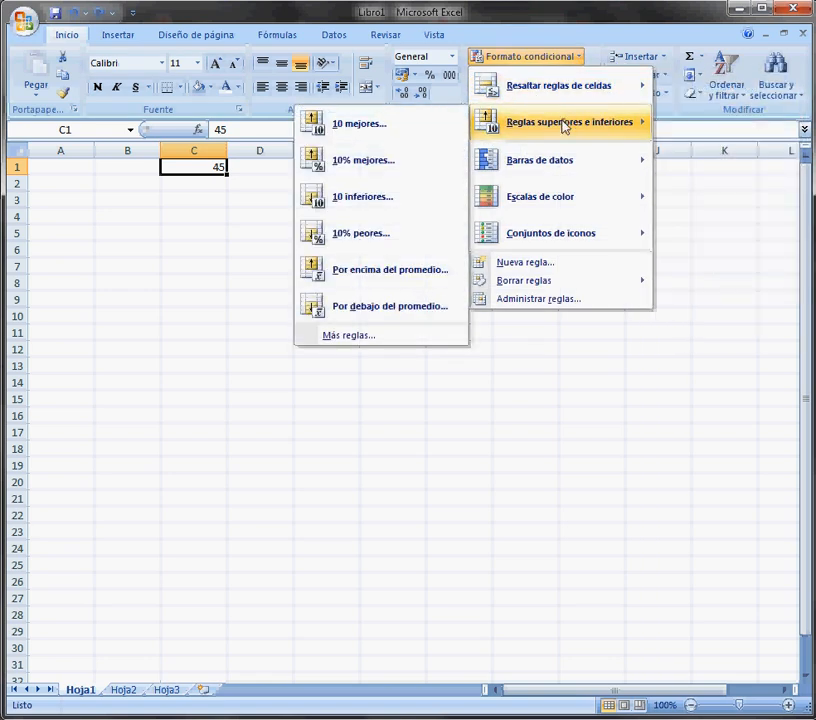
mouse_move(541, 90)
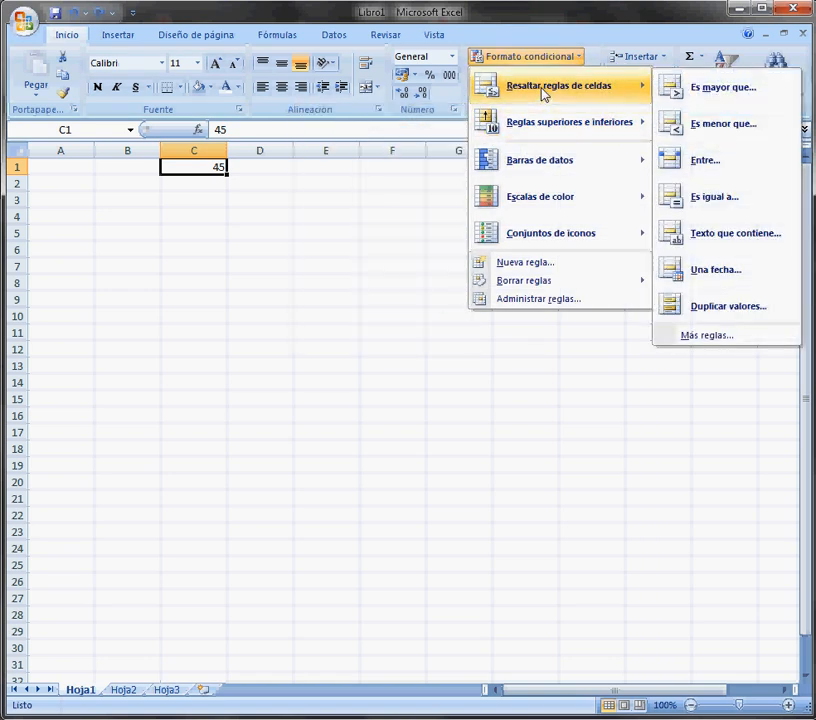
click(725, 98)
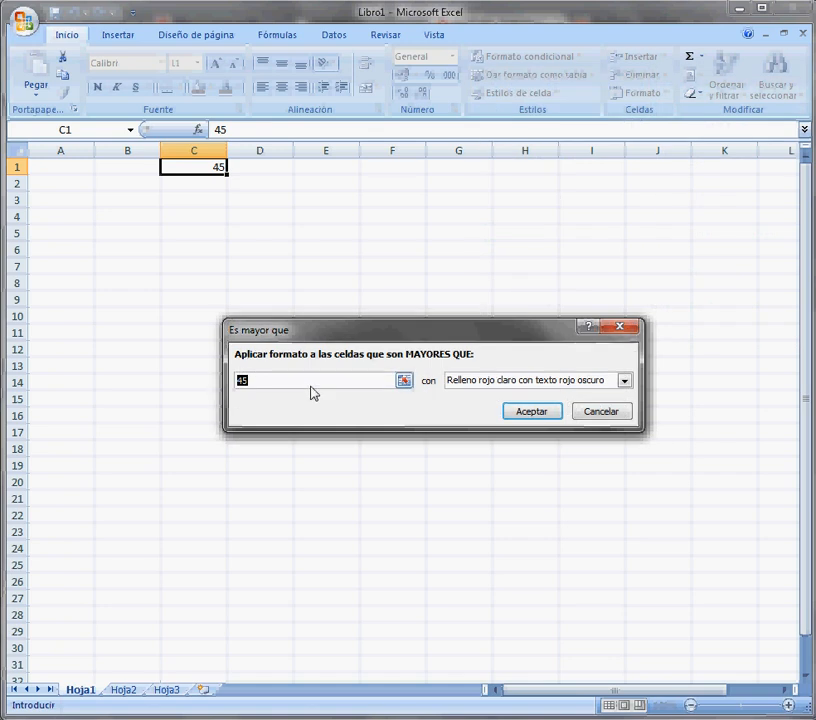
text(40)
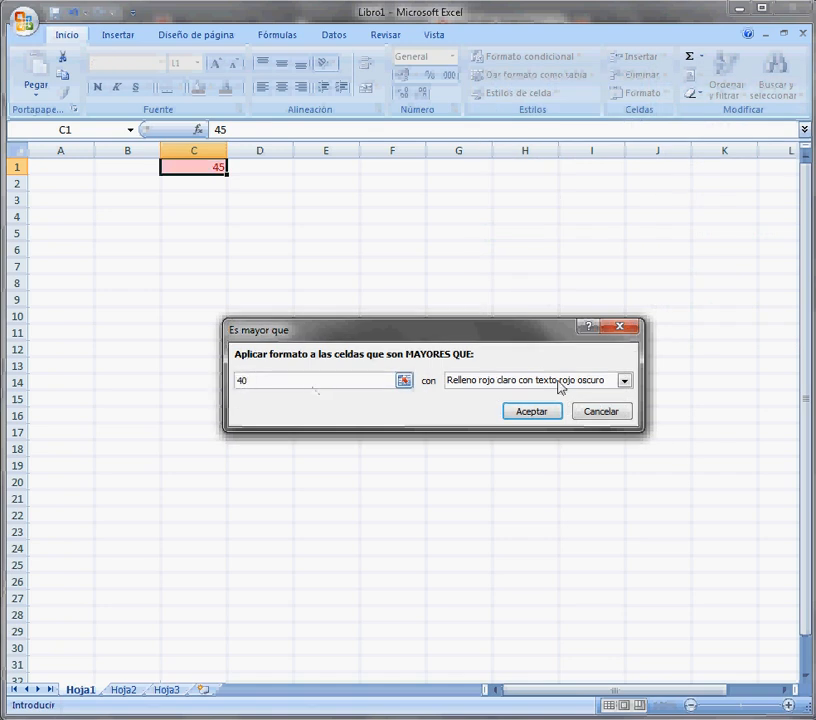
- Give the greater-than-40 rule a custom format with red fill and a blue theme font colour, and apply it to cell C1
click(624, 381)
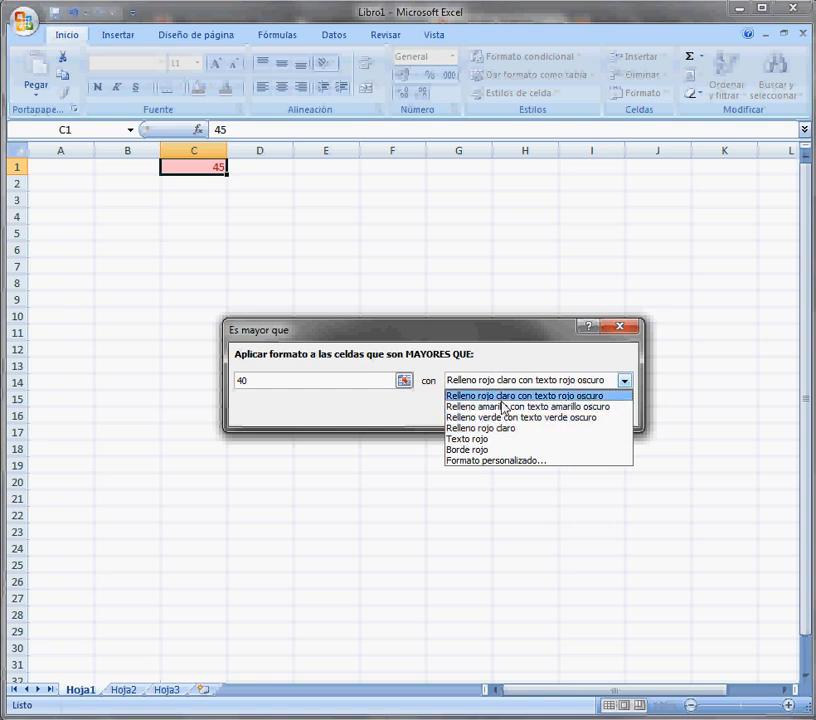
click(500, 461)
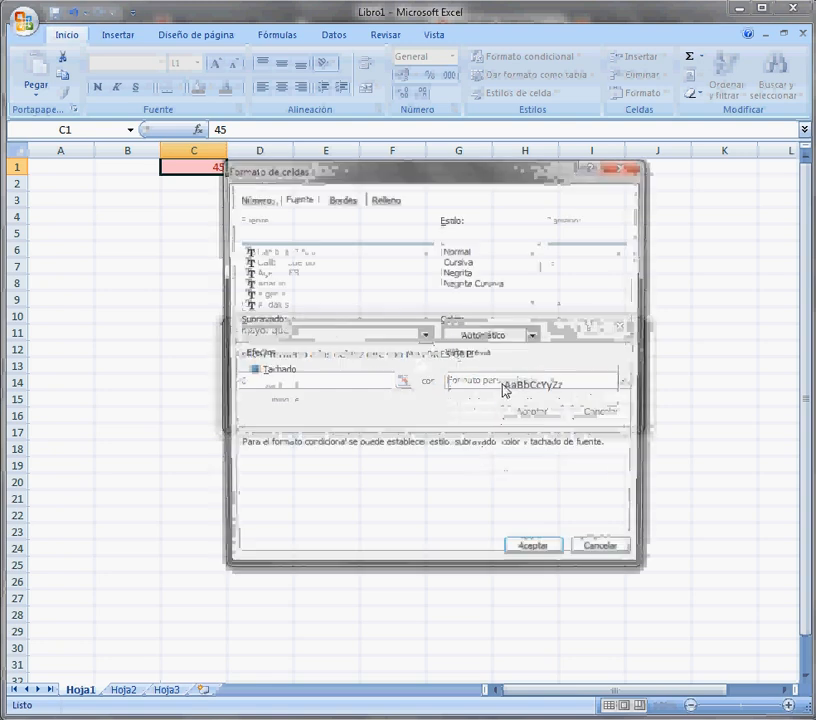
click(343, 199)
click(387, 198)
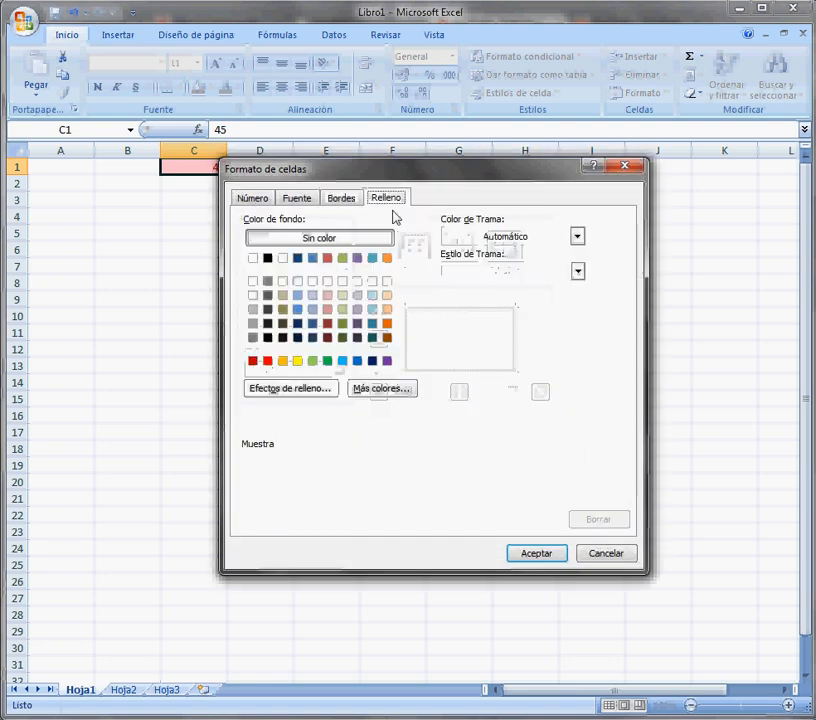
click(268, 361)
click(254, 198)
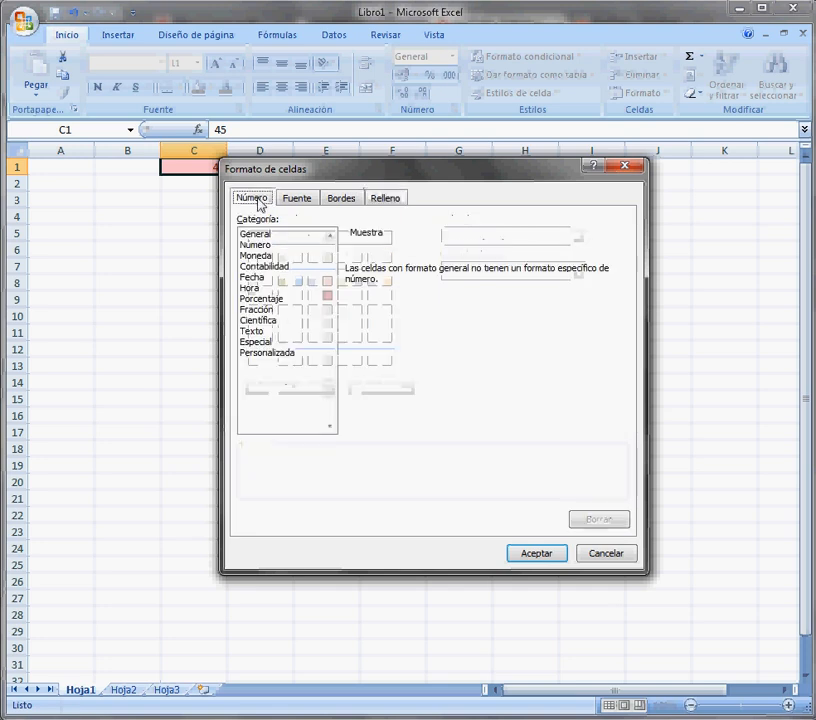
click(297, 201)
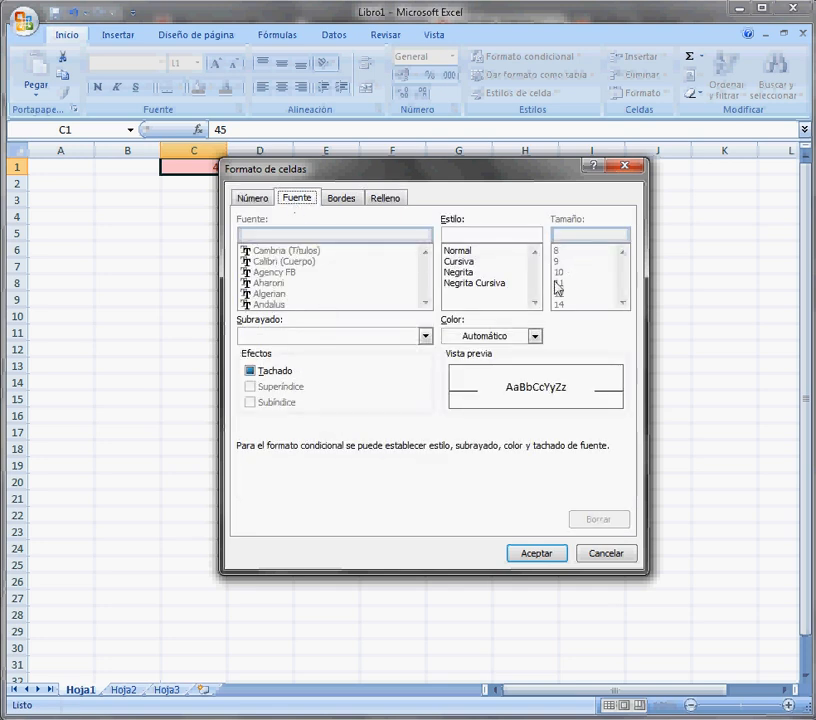
click(517, 339)
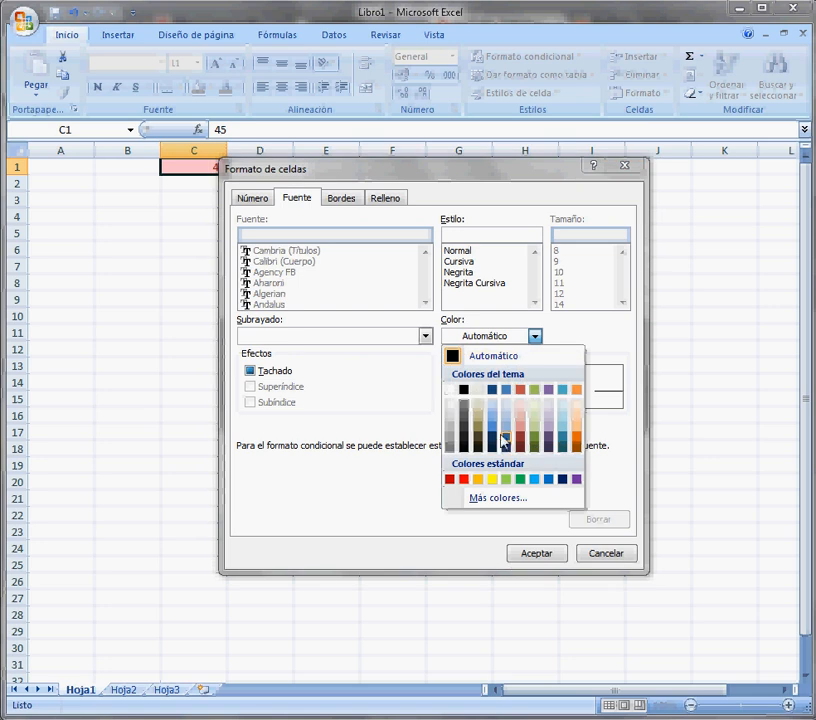
click(497, 432)
click(546, 555)
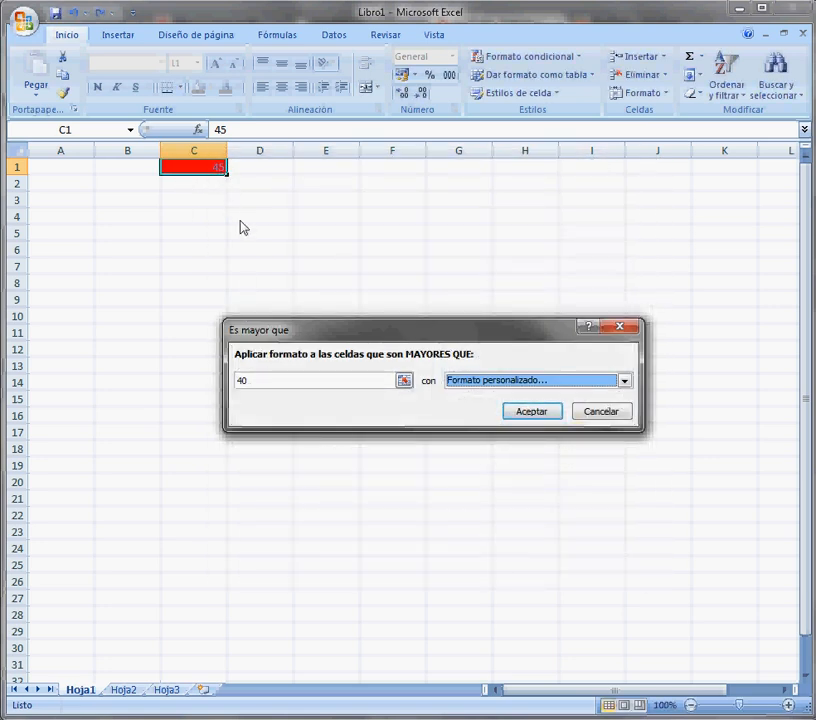
click(546, 412)
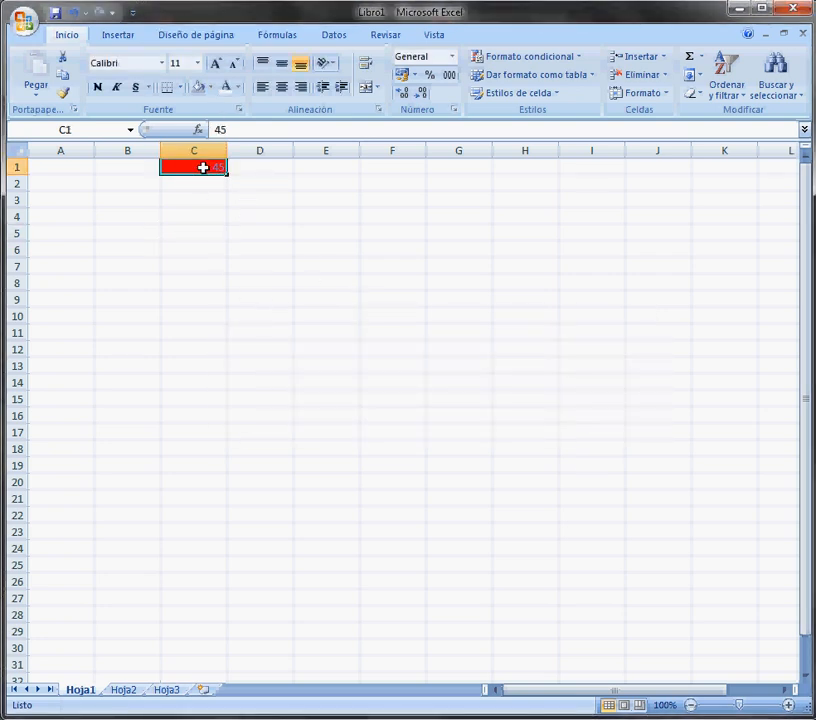
- Test the conditional formatting by entering 39 in cell C1, and clear the cell
text(39)
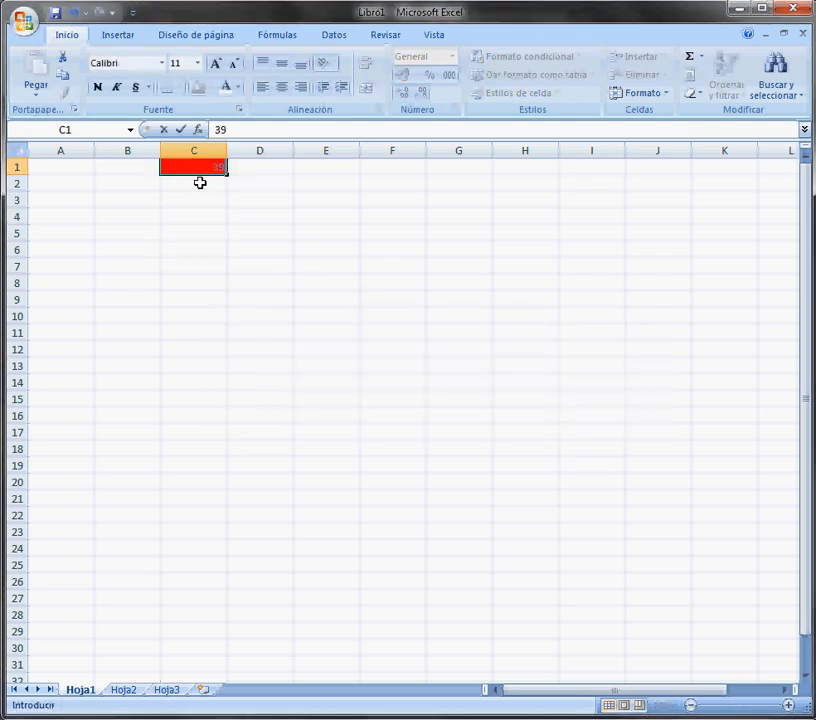
key(Return)
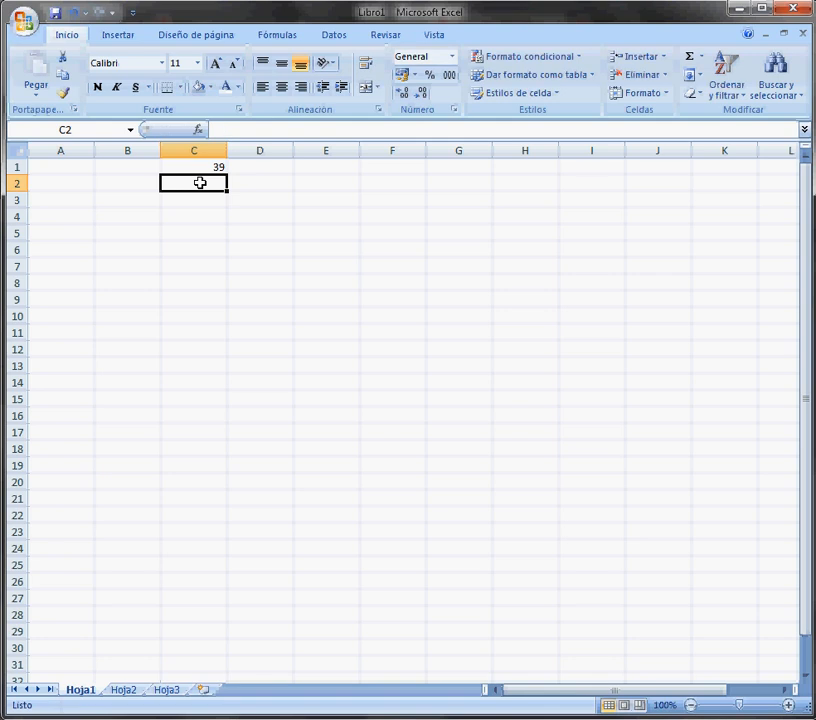
click(203, 166)
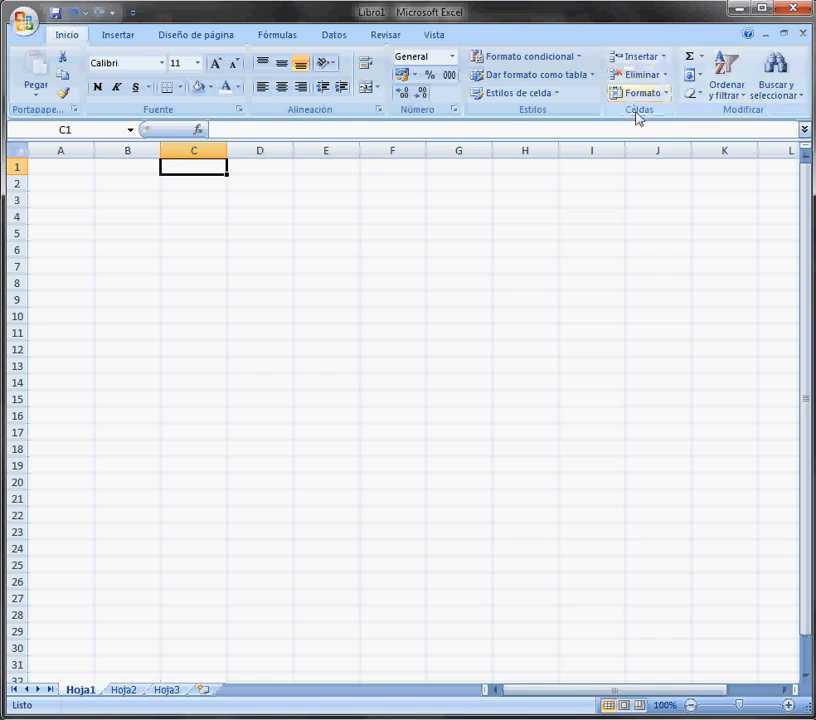
- Insert a blank row above row 2
click(16, 184)
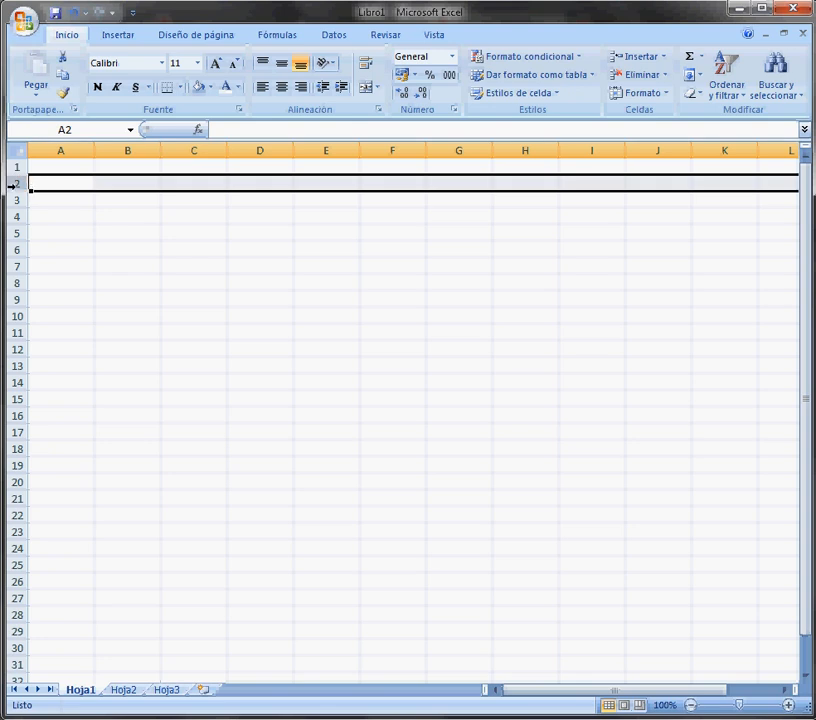
click(637, 57)
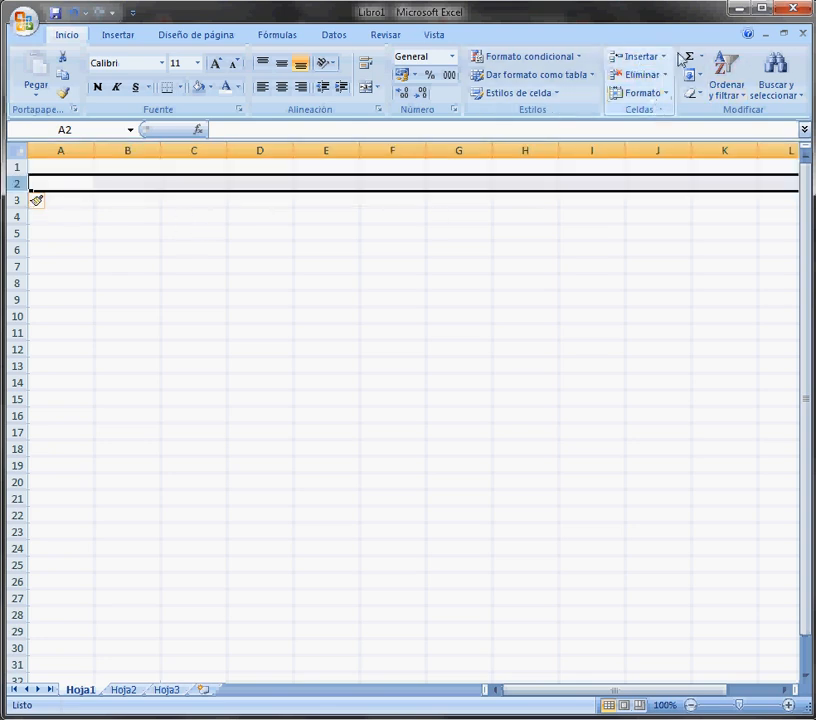
- Review the AutoSum functions and enter an equals sign in cell C8
click(703, 56)
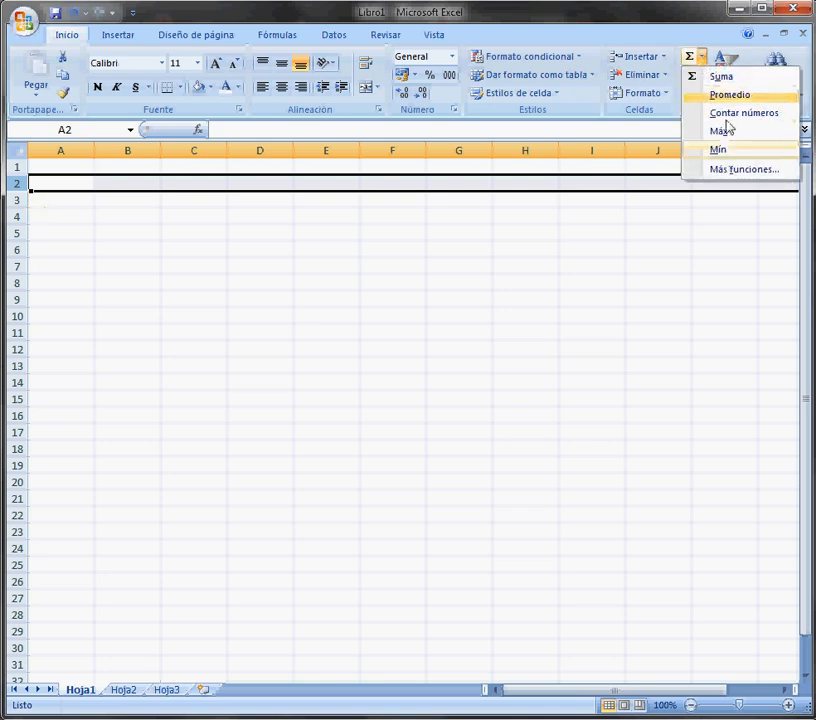
click(700, 58)
click(182, 279)
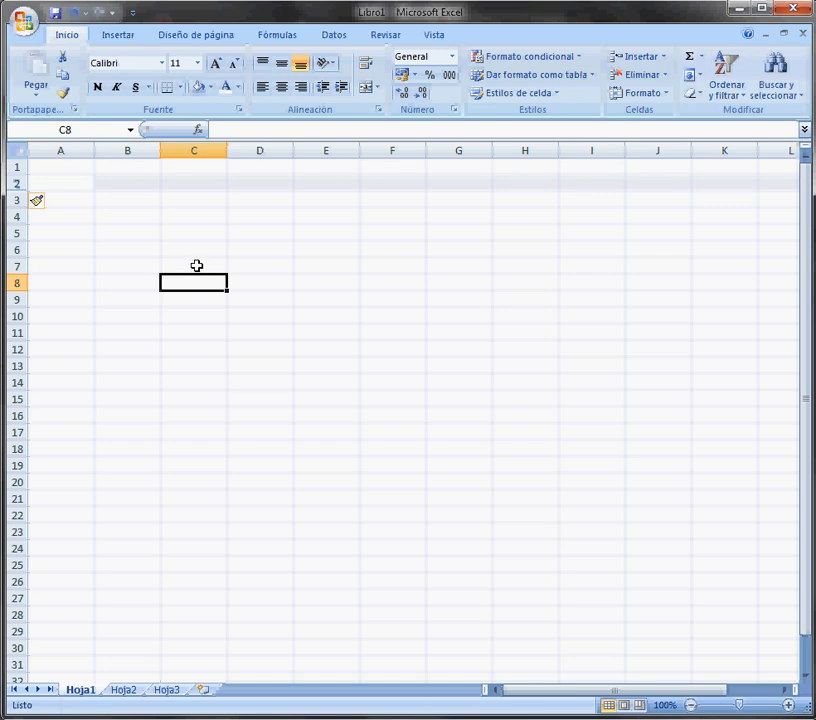
text(=)
click(702, 56)
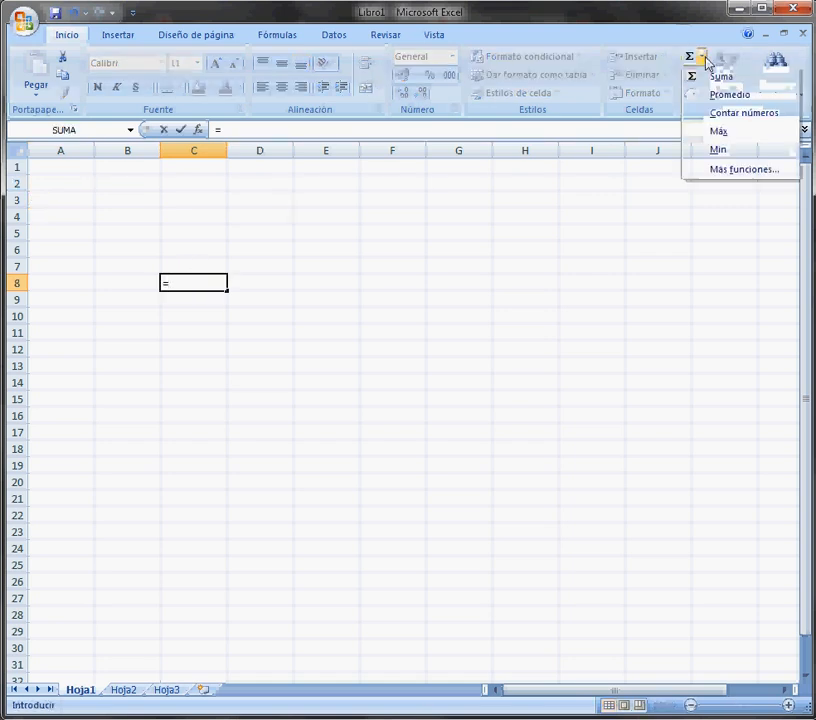
click(177, 290)
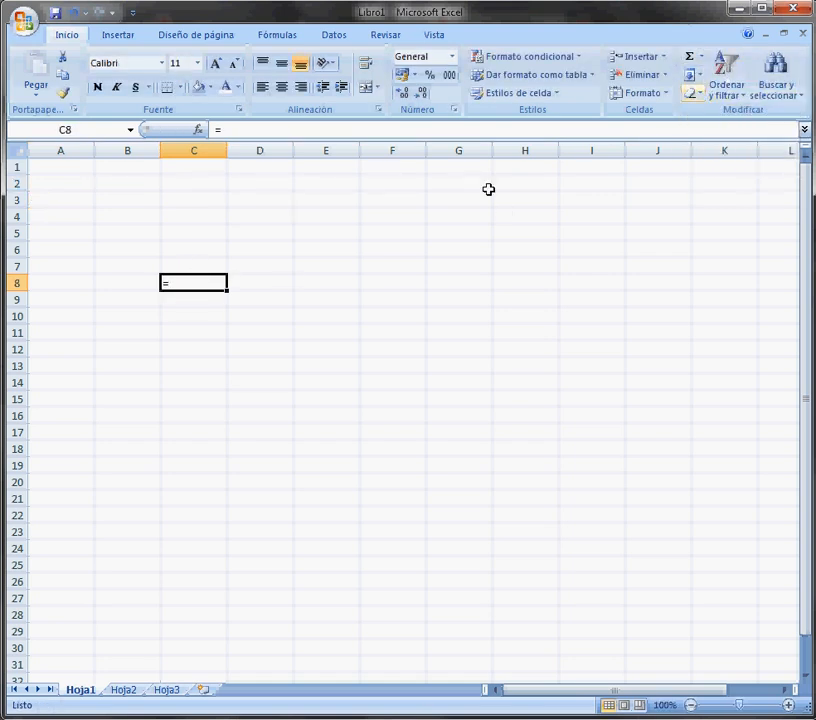
click(215, 232)
click(230, 186)
- Enter the values 2, 3, 4, 3 and 1 down cells C2 to C6
click(207, 181)
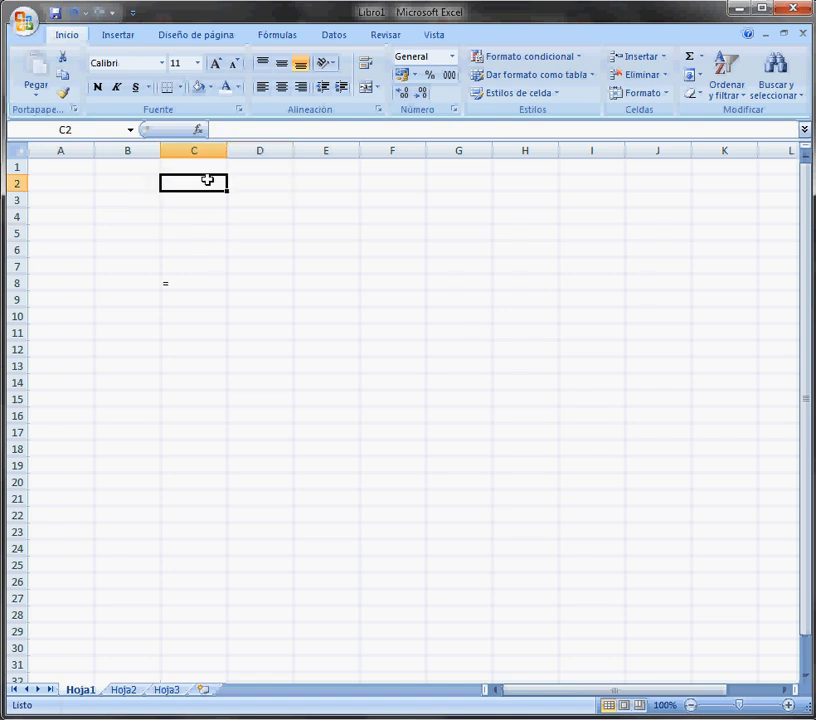
text(2)
key(Return)
text(3)
key(Return)
text(4)
key(Return)
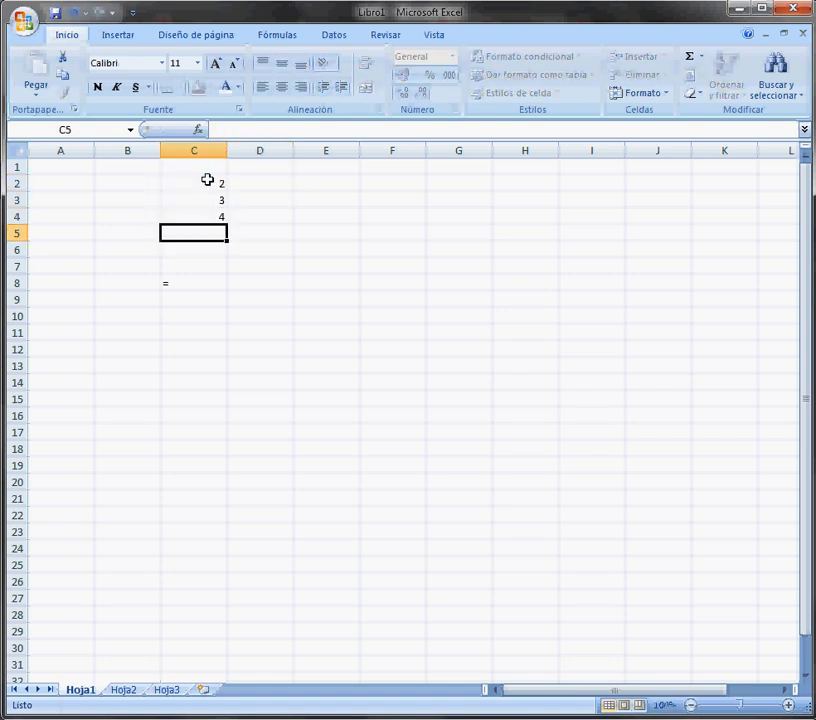
text(3)
key(Return)
key(Return)
key(Up)
text(1)
key(Return)
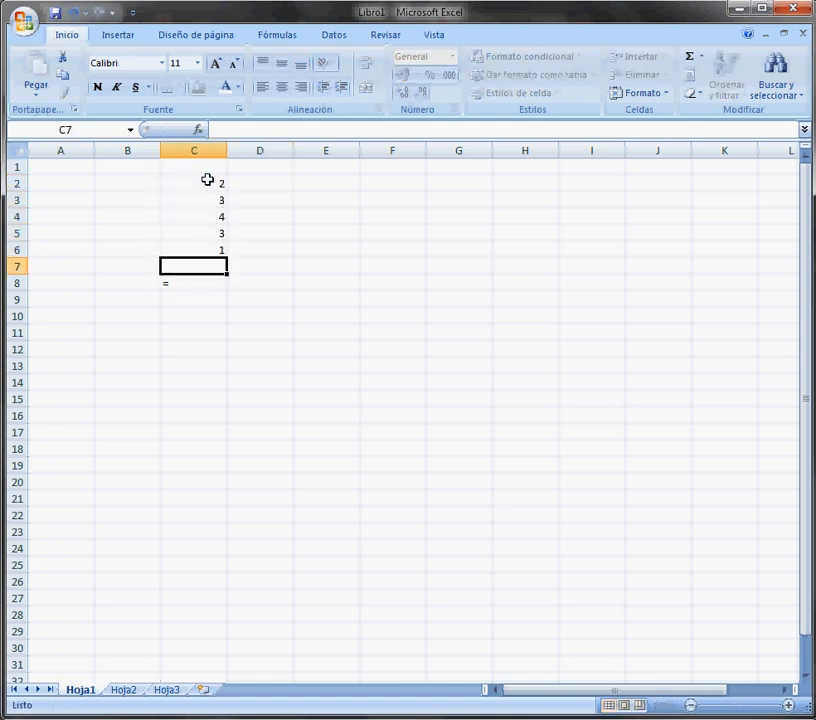
- Calculate the average of C2:C6 in cell C7, check its formula, and clear cells C2:C8
drag(229, 189, 222, 250)
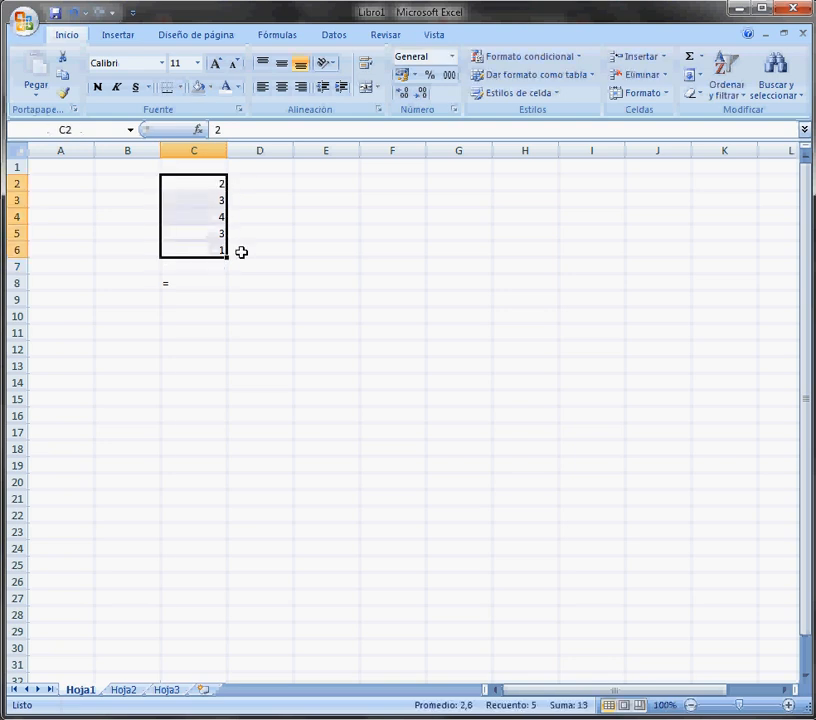
click(703, 58)
click(708, 95)
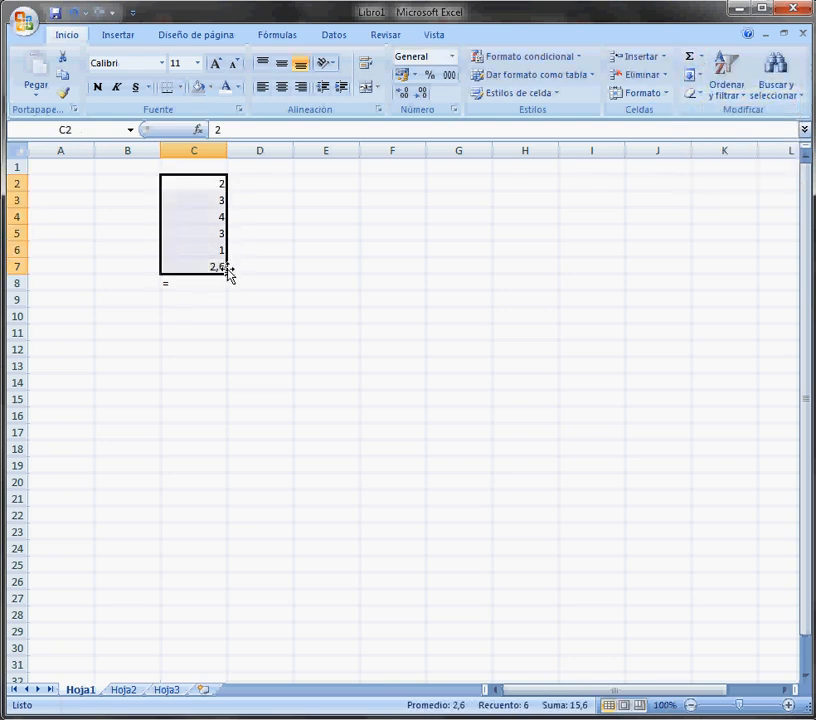
click(215, 268)
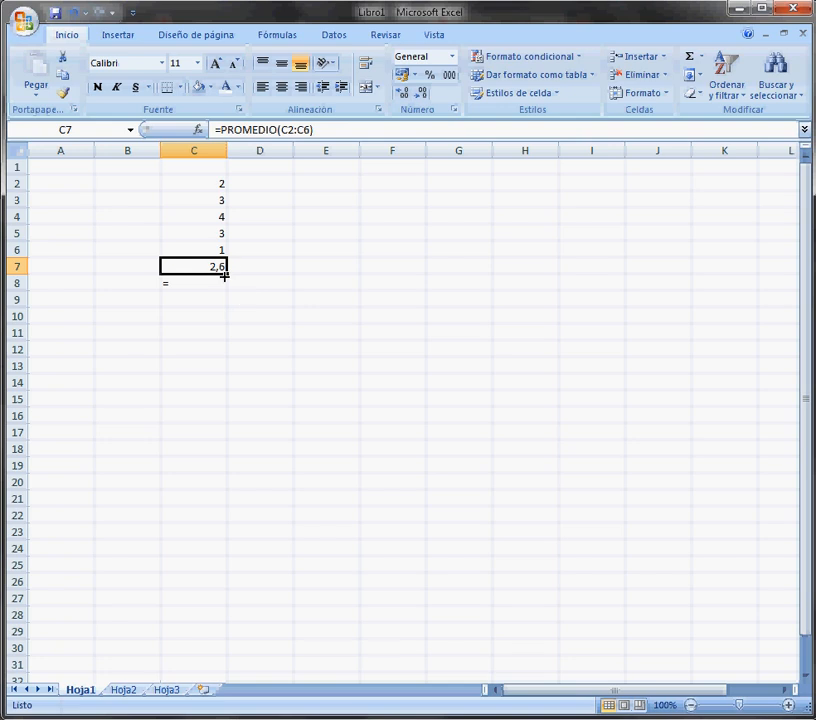
drag(222, 185, 222, 291)
key(Delete)
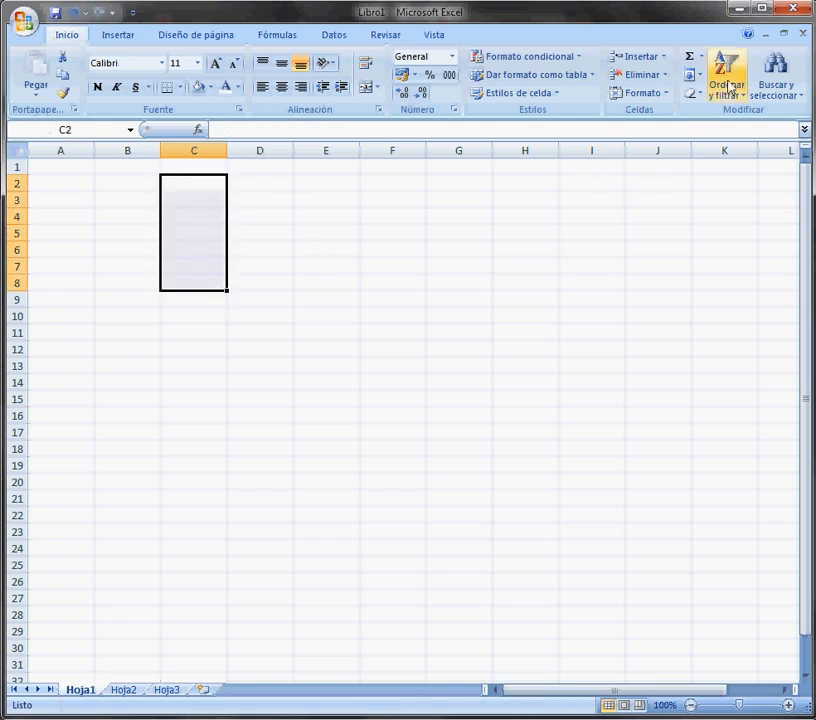
- Examine the insertion commands, including the shapes list, and the page layout commands
click(120, 42)
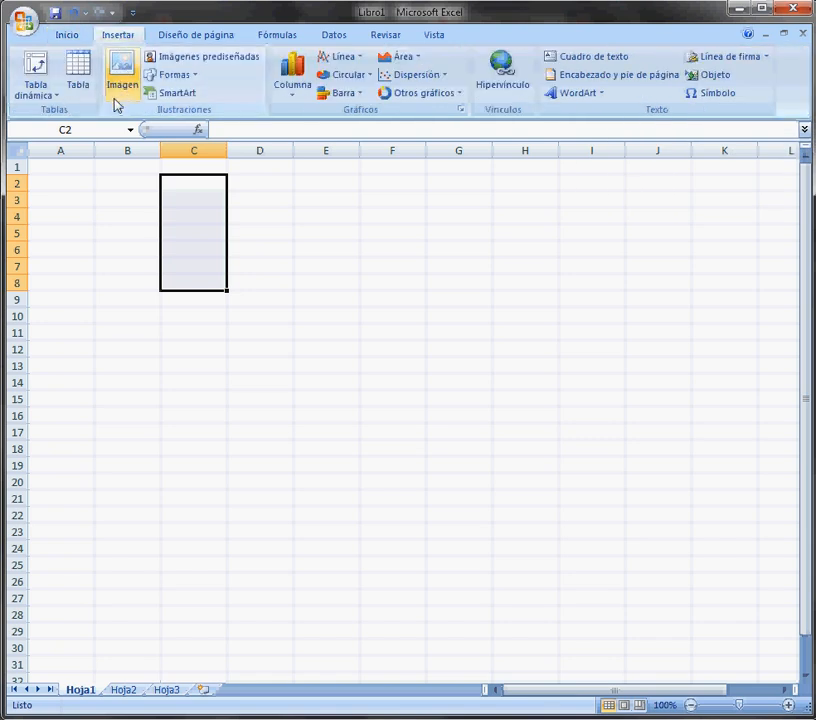
click(189, 75)
click(189, 76)
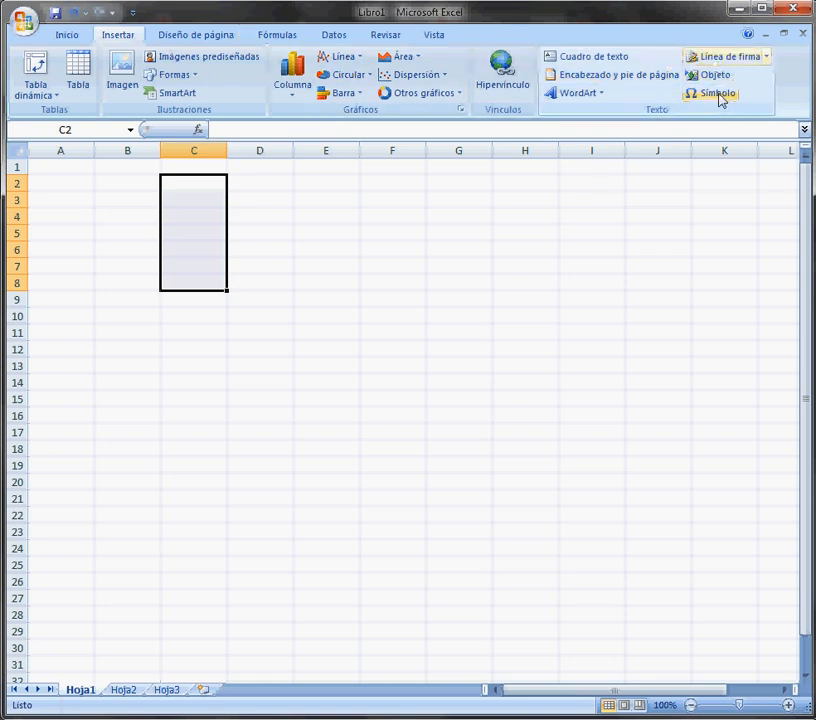
click(209, 40)
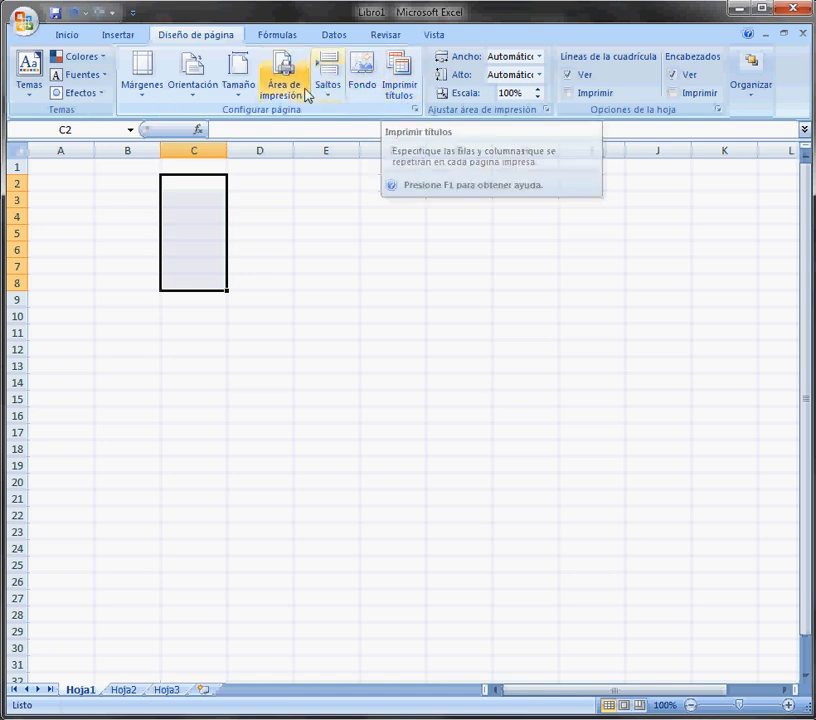
- Examine the function library, including the AutoSum, financial, and lookup and reference function lists
click(276, 38)
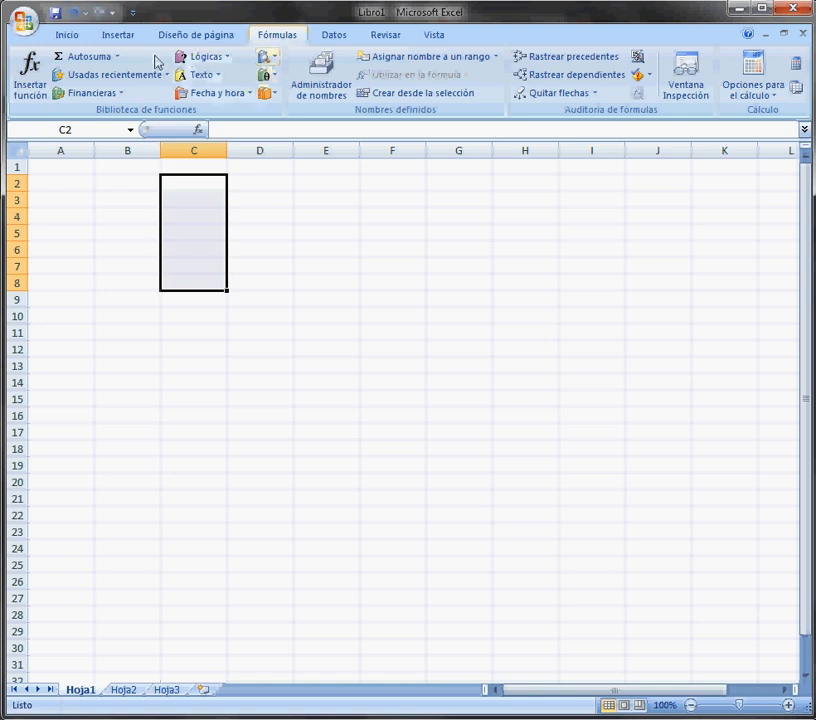
click(117, 57)
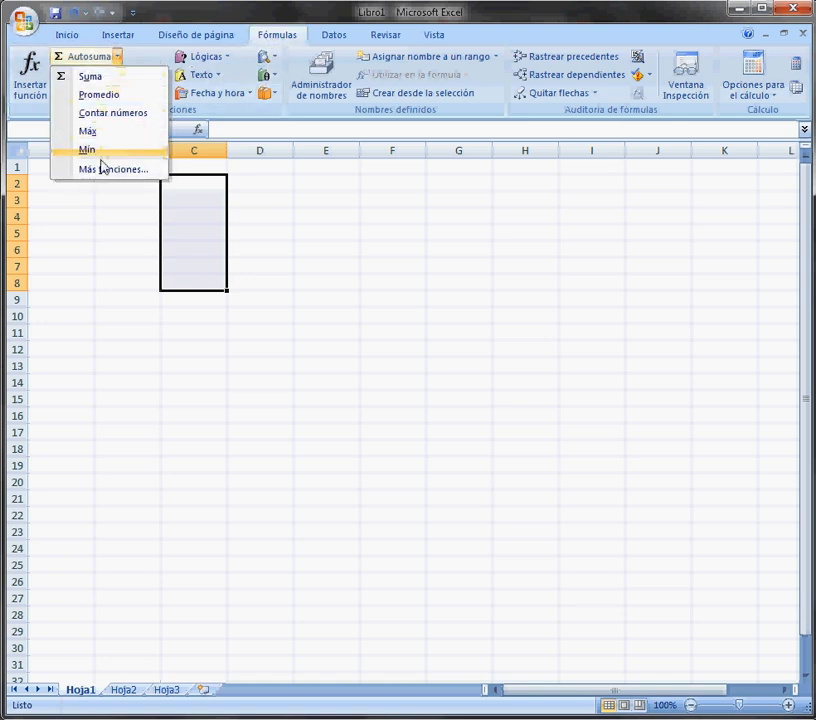
click(222, 59)
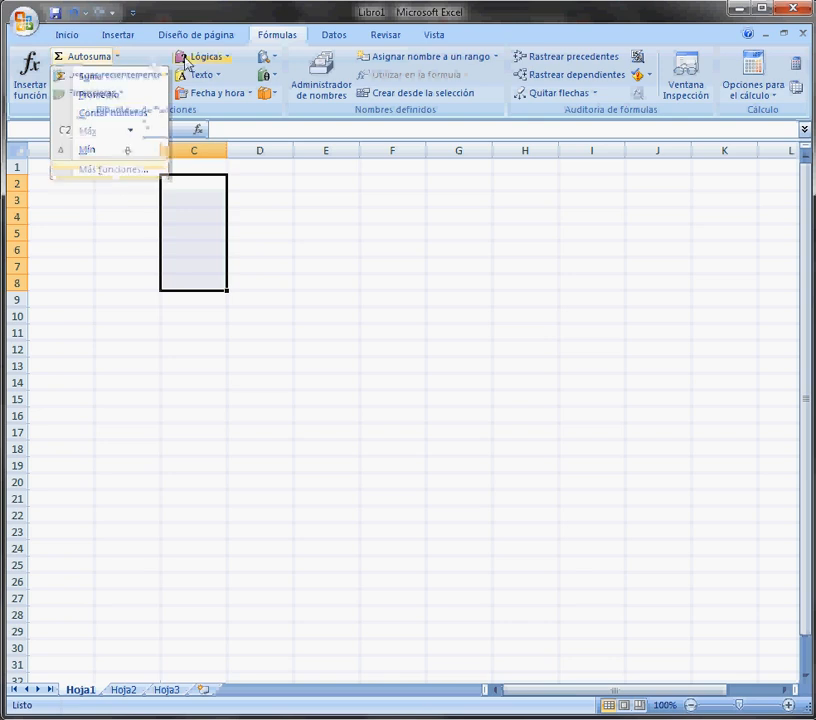
click(115, 93)
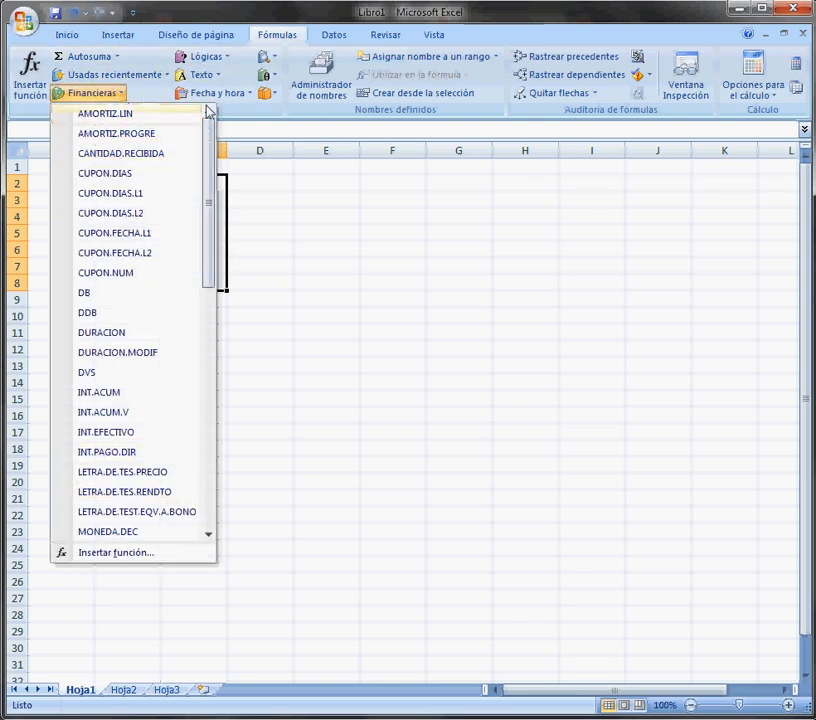
click(268, 117)
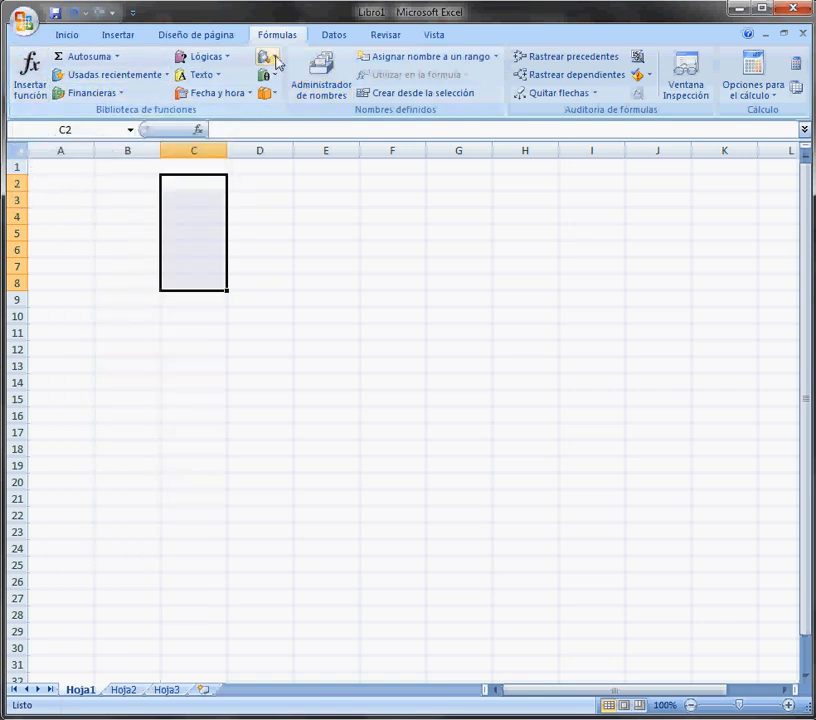
click(272, 59)
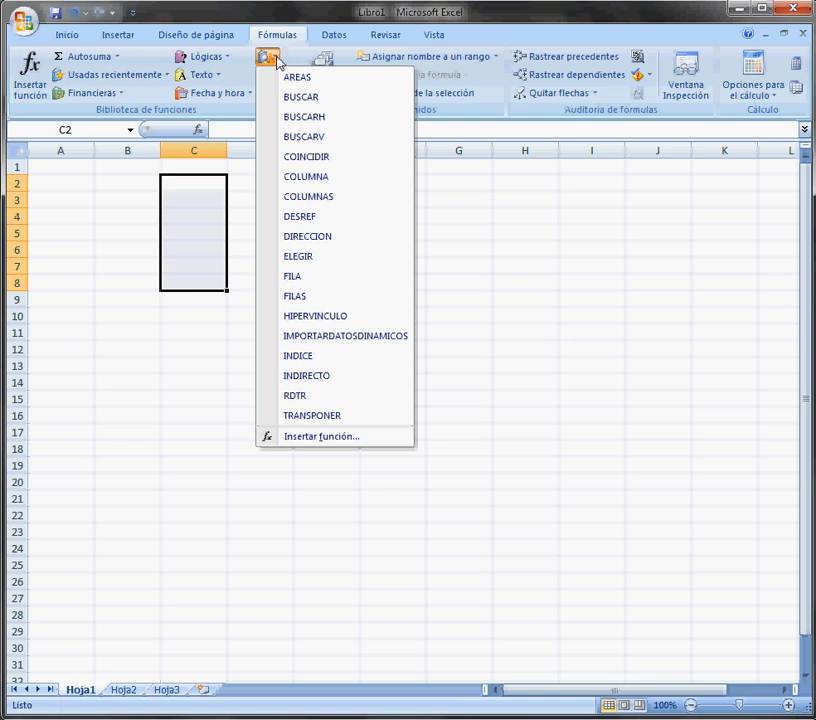
click(272, 60)
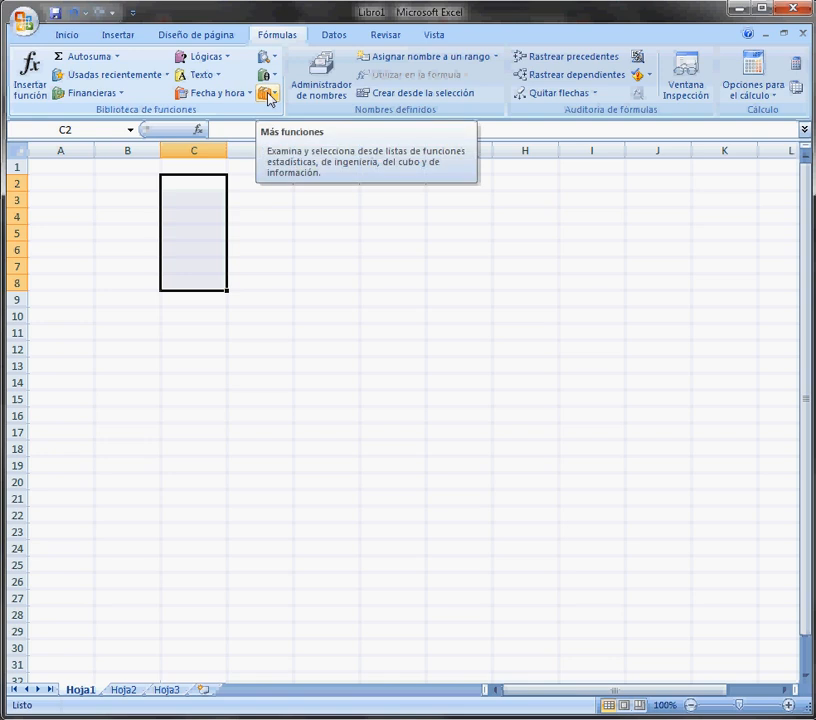
- Search the functions available for cell C2 with the terms "promedio" and "media"
click(30, 78)
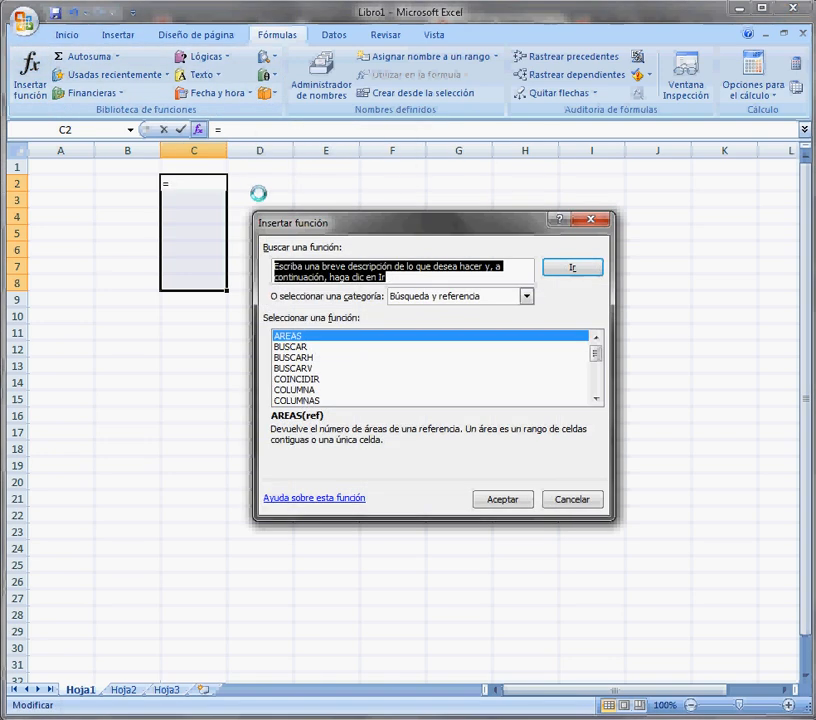
text(promedio)
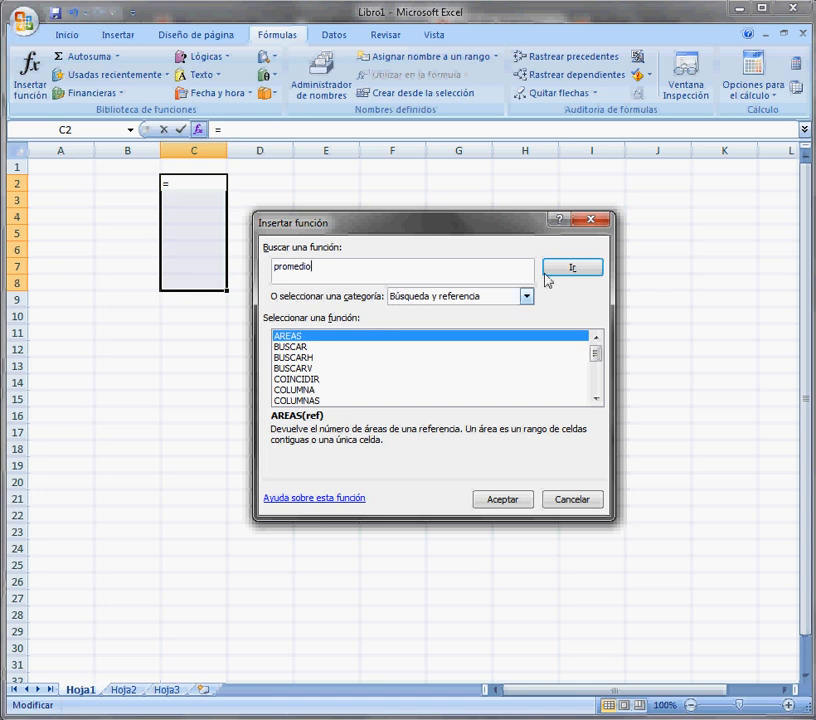
click(545, 273)
double_click(300, 264)
click(305, 346)
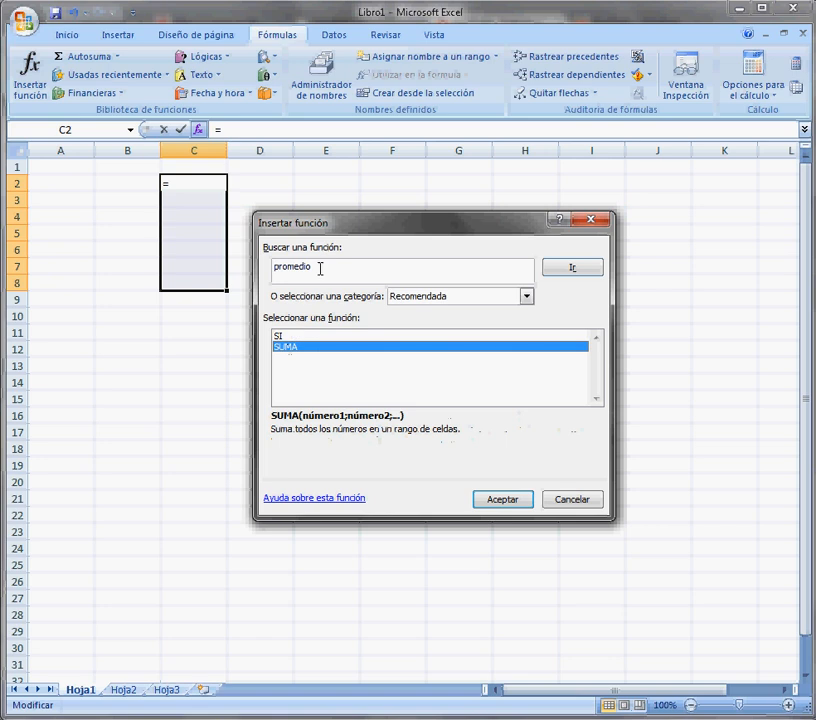
drag(331, 266, 258, 270)
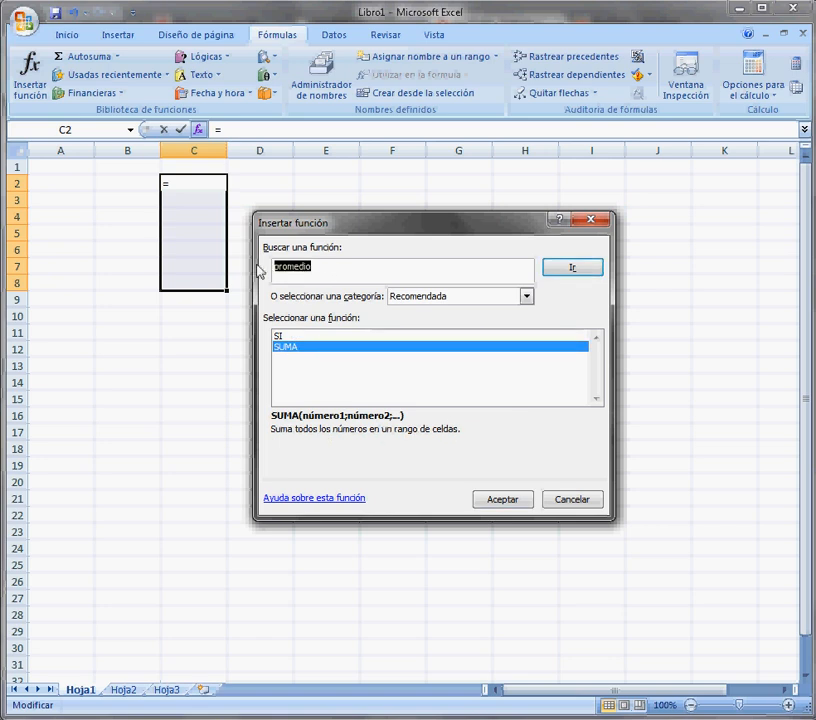
text(media)
key(Return)
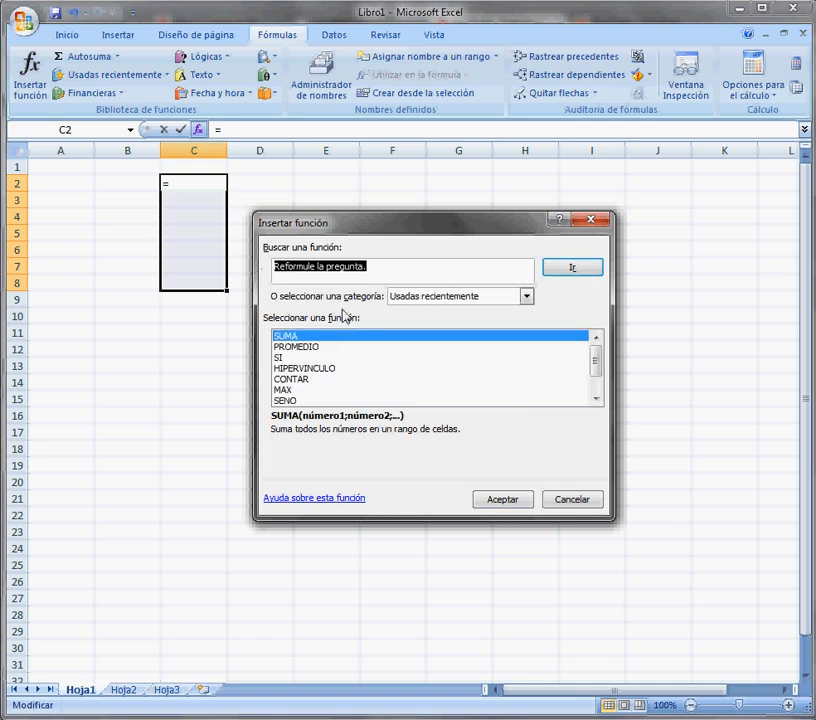
- Insert the PROMEDIO function in cell C2 with the range E2:E15 as its first argument
click(313, 347)
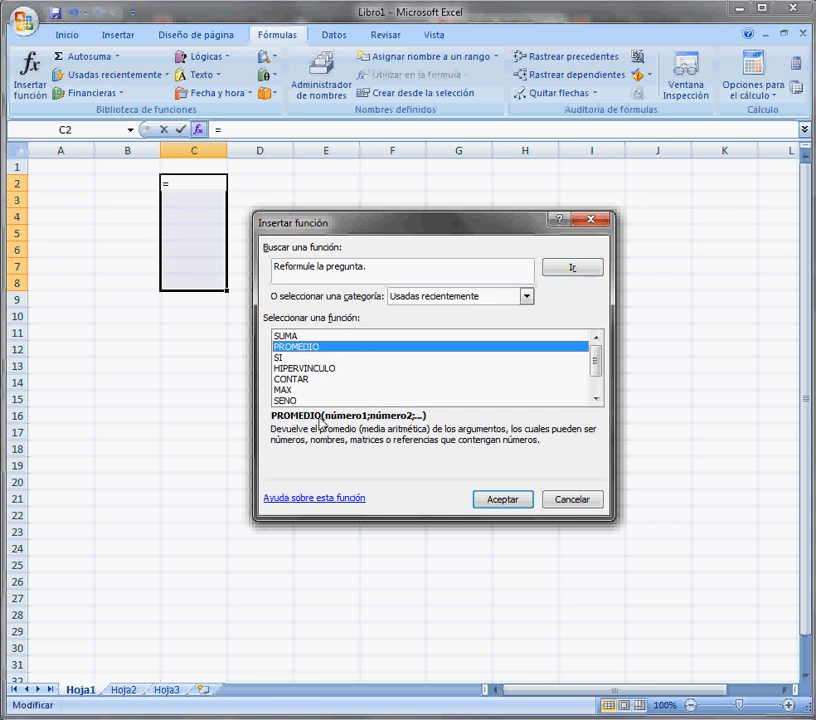
click(500, 499)
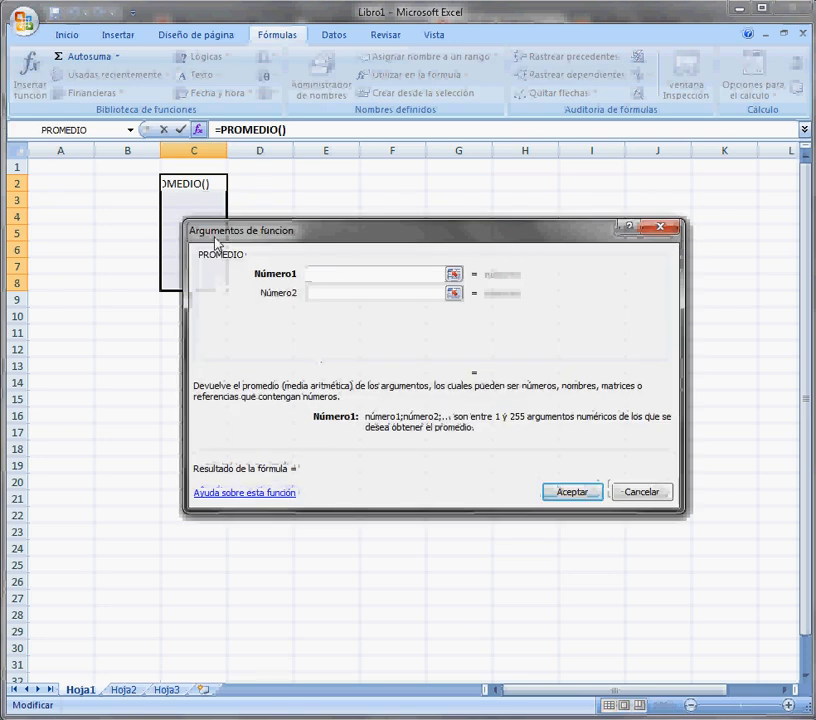
click(454, 274)
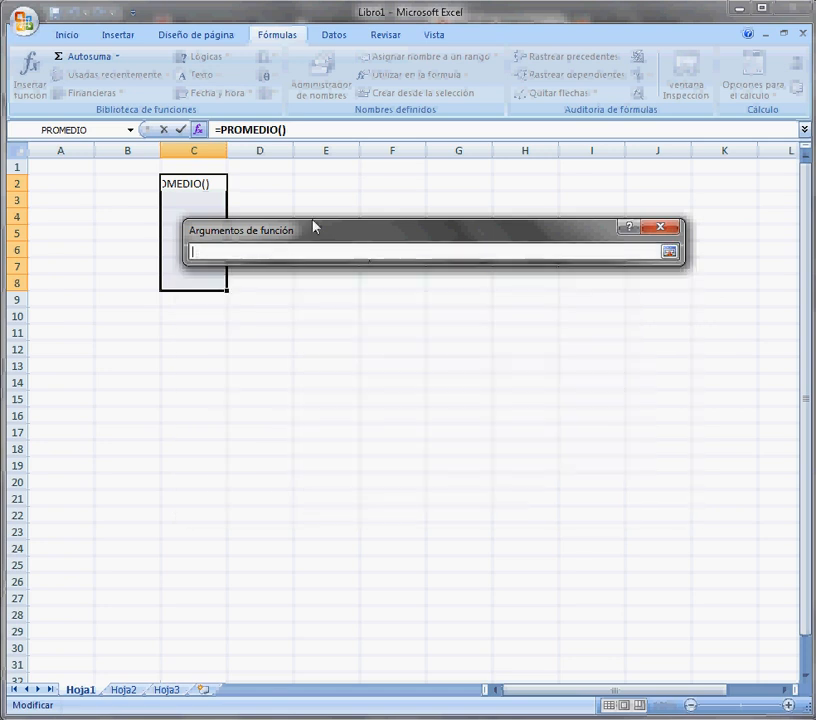
drag(314, 188, 345, 406)
click(669, 252)
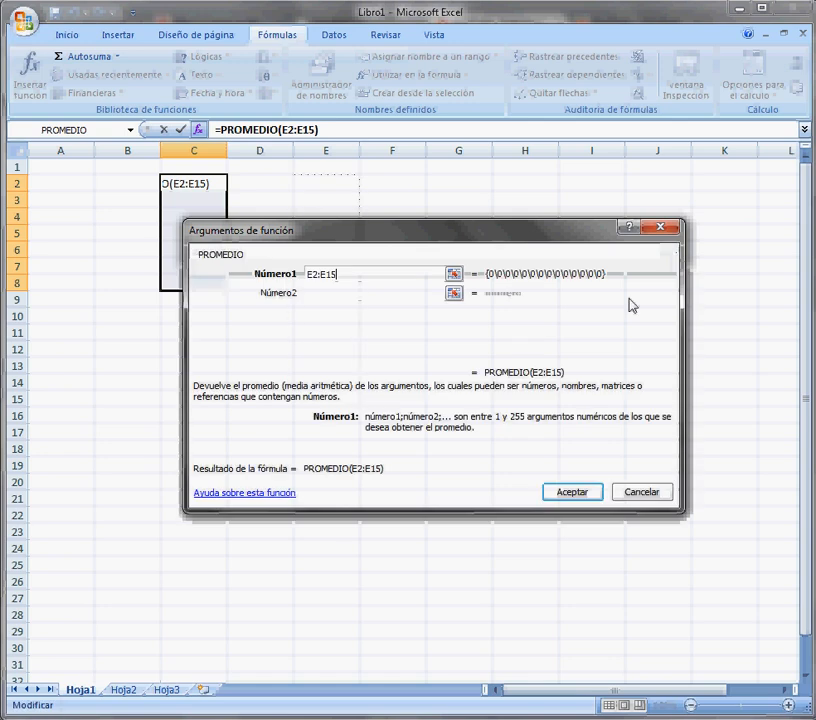
click(564, 493)
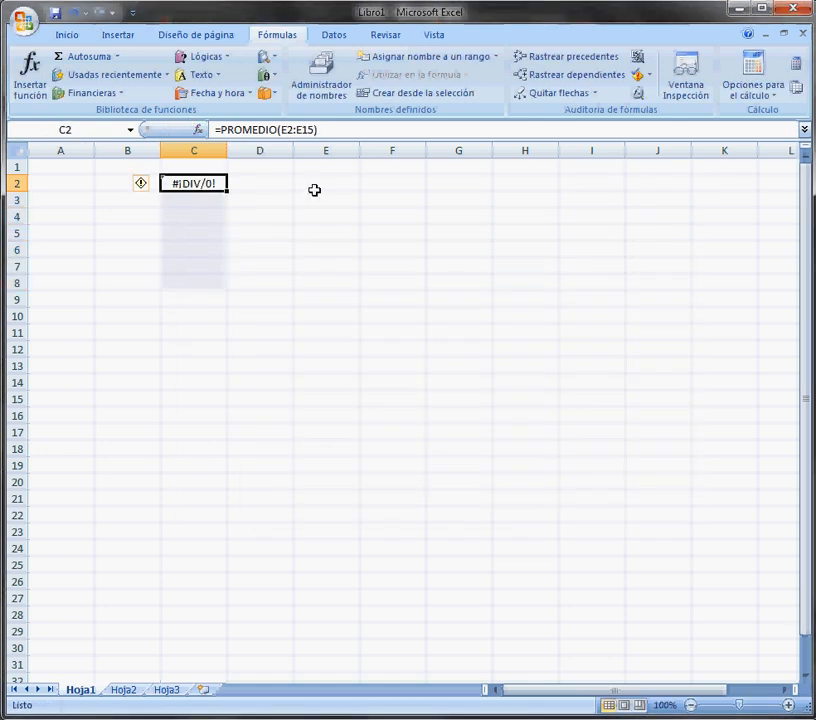
- Enter the values 2, 3, 3, 4, 4, 43, 4, 4, 5, 3 and 4 down cells E2 to E12
click(322, 190)
text(2)
key(Return)
text(3)
key(Return)
text(3)
key(Return)
text(4 4 43)
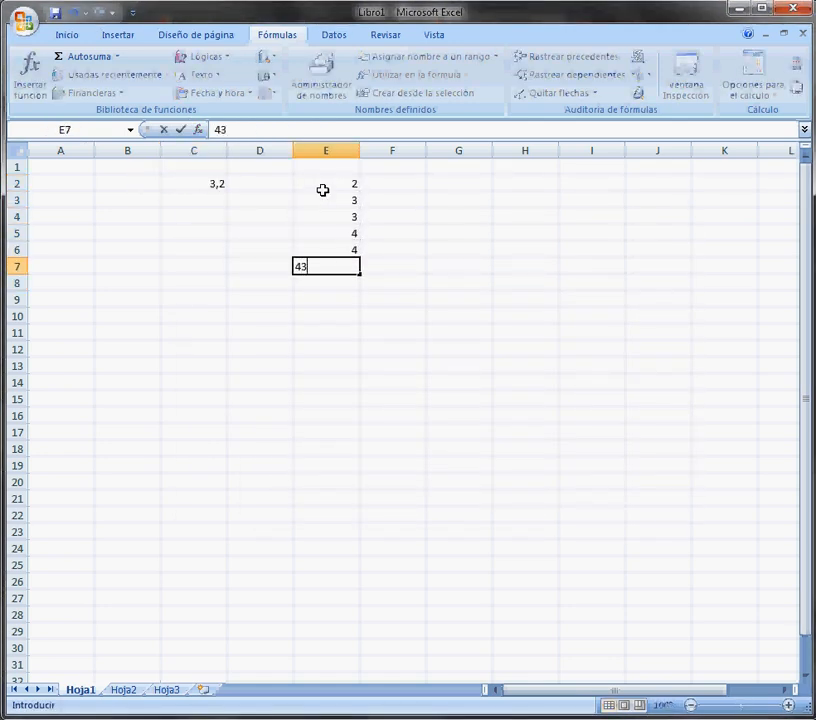
text( 4 4 5 3 4)
key(Return)
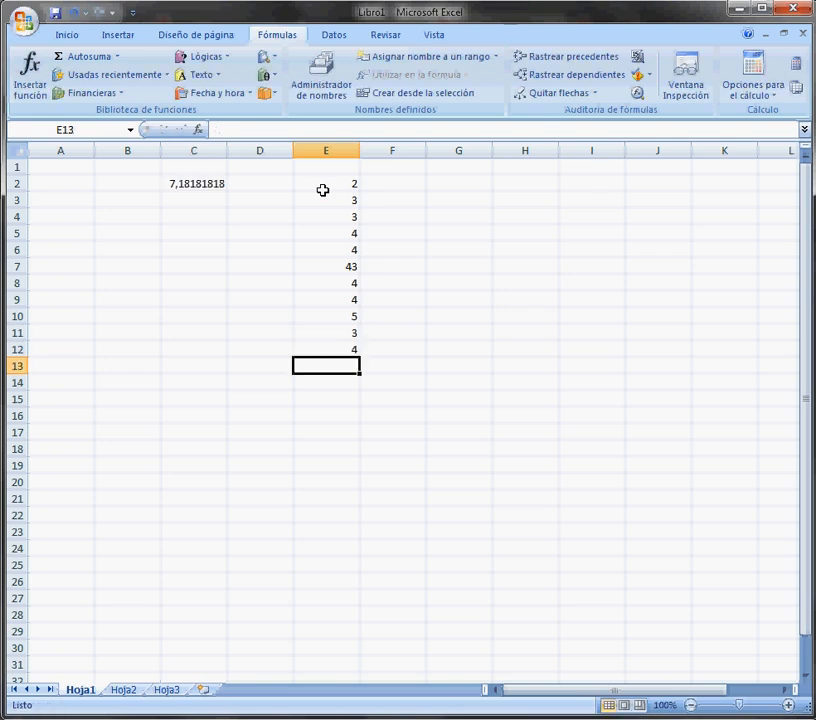
- Shorten the range averaged by the formula in C2 to E2:E12
click(206, 181)
click(252, 131)
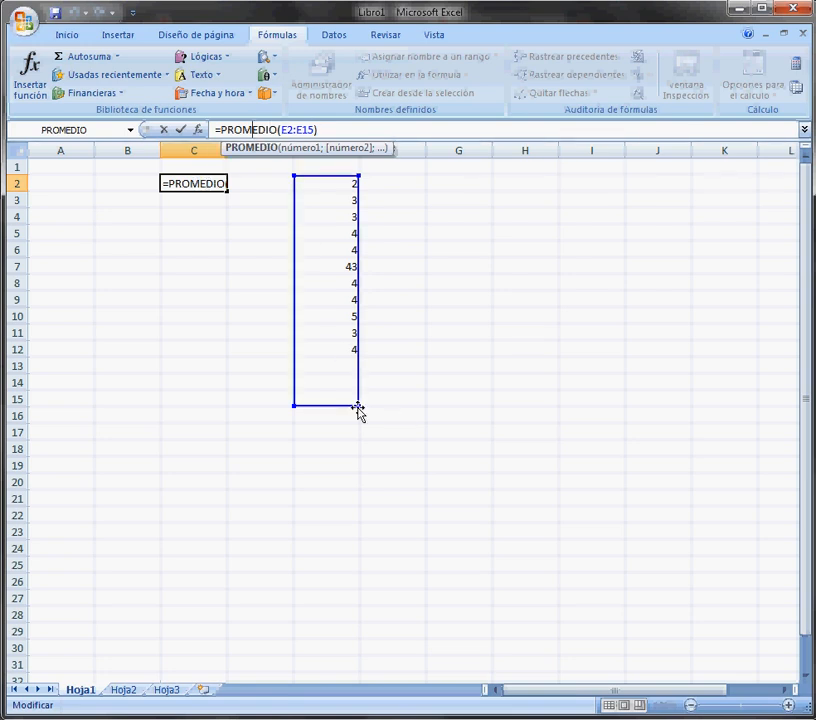
drag(359, 400, 350, 346)
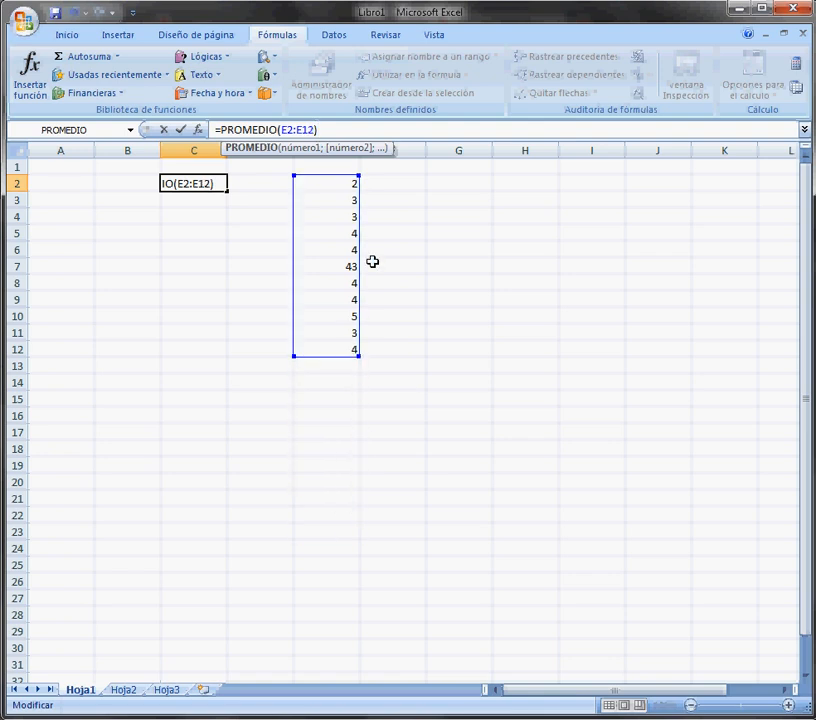
drag(358, 272, 340, 268)
key(Return)
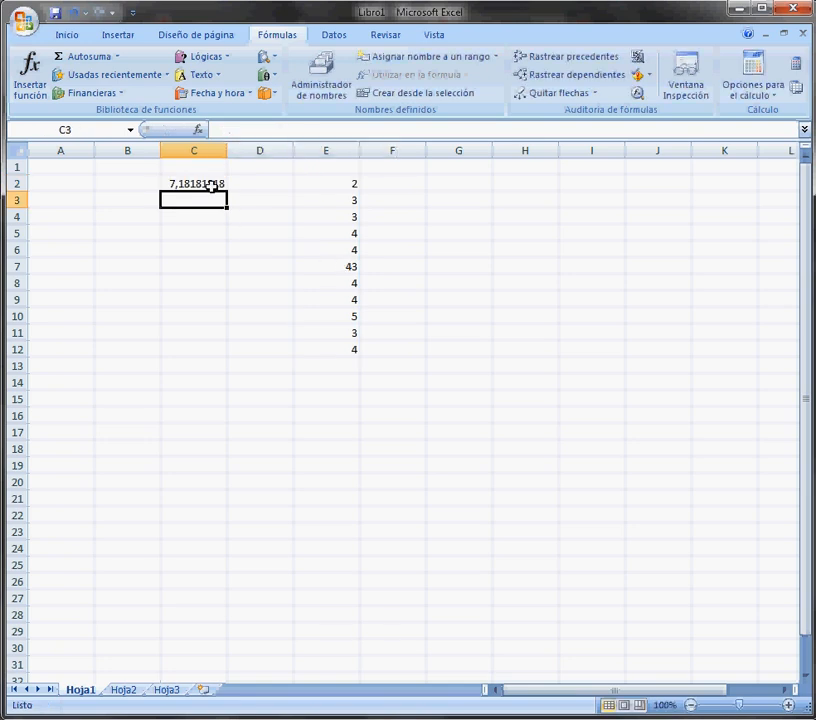
drag(219, 184, 334, 362)
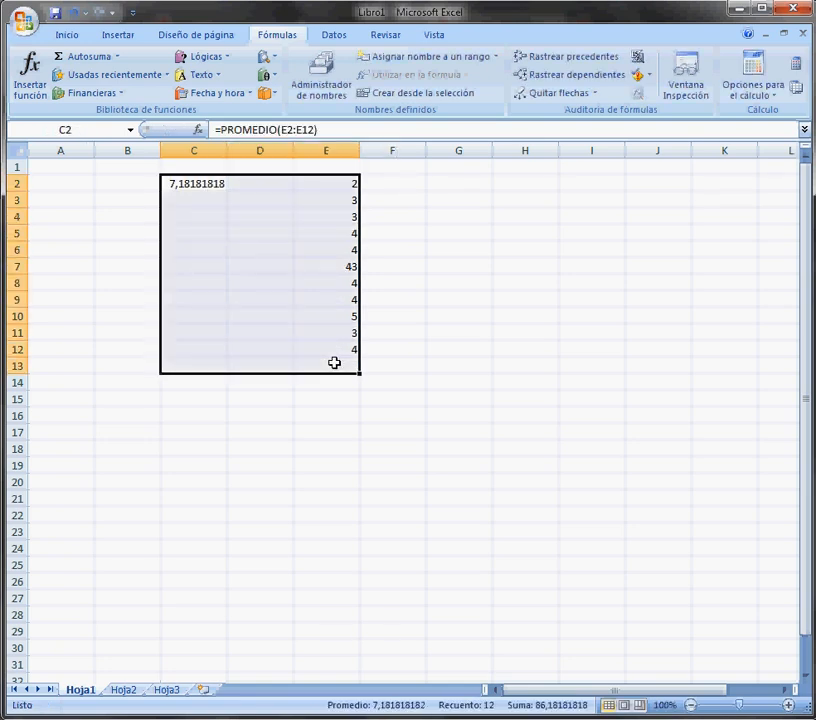
click(281, 130)
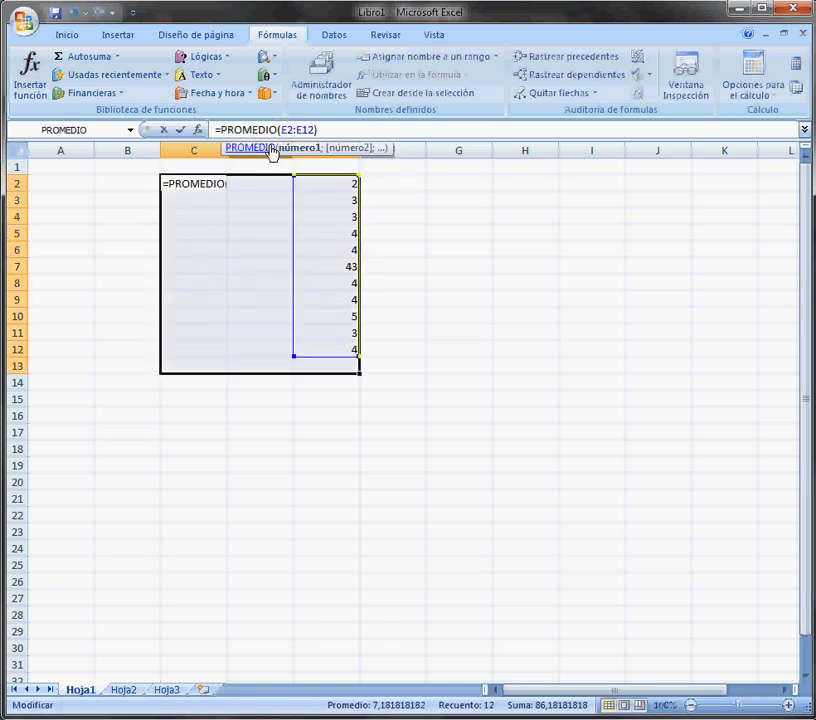
text(raiz()
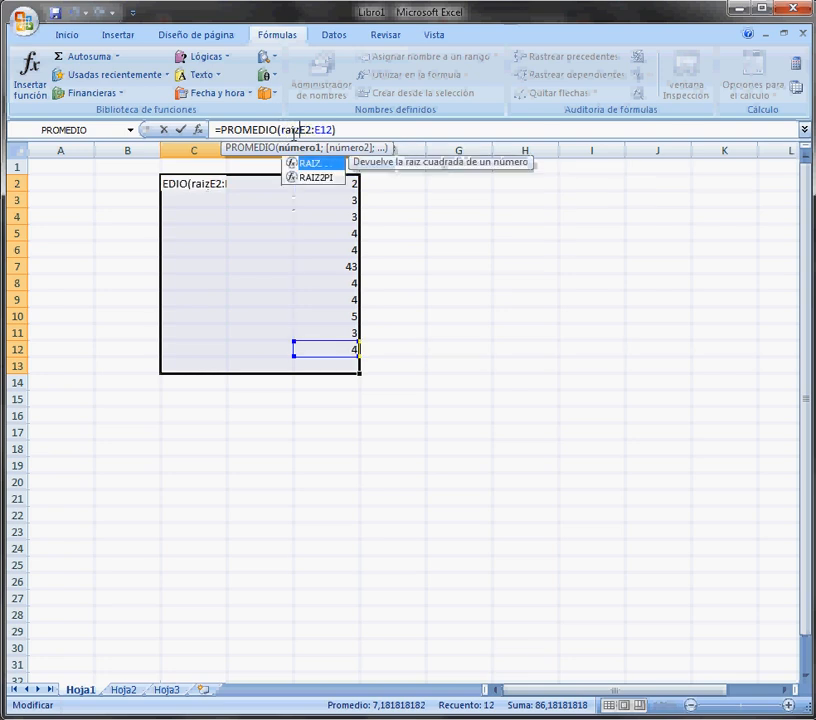
click(340, 129)
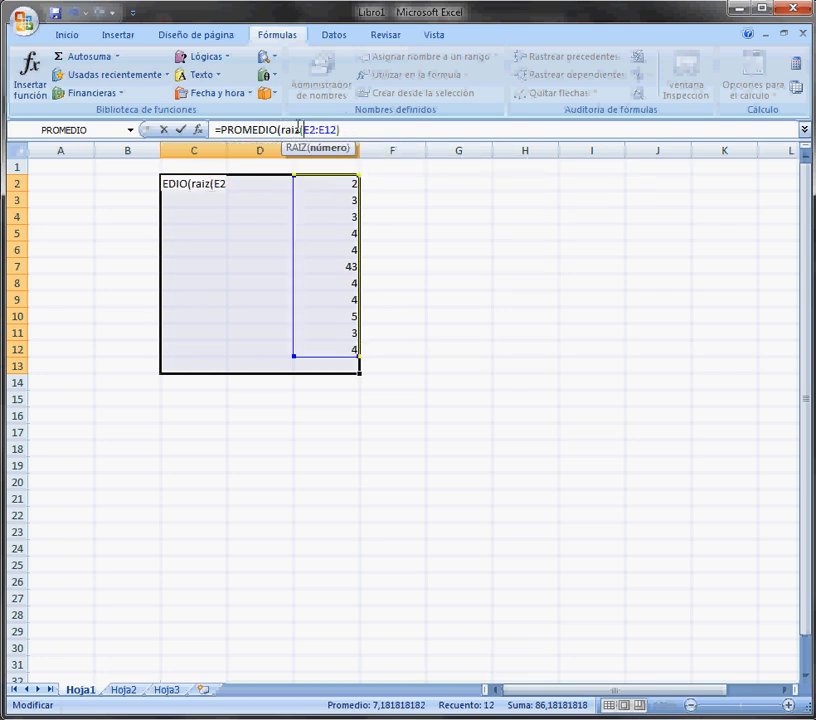
key(BackSpace)
key(BackSpace)
key(BackSpace)
key(BackSpace)
key(BackSpace)
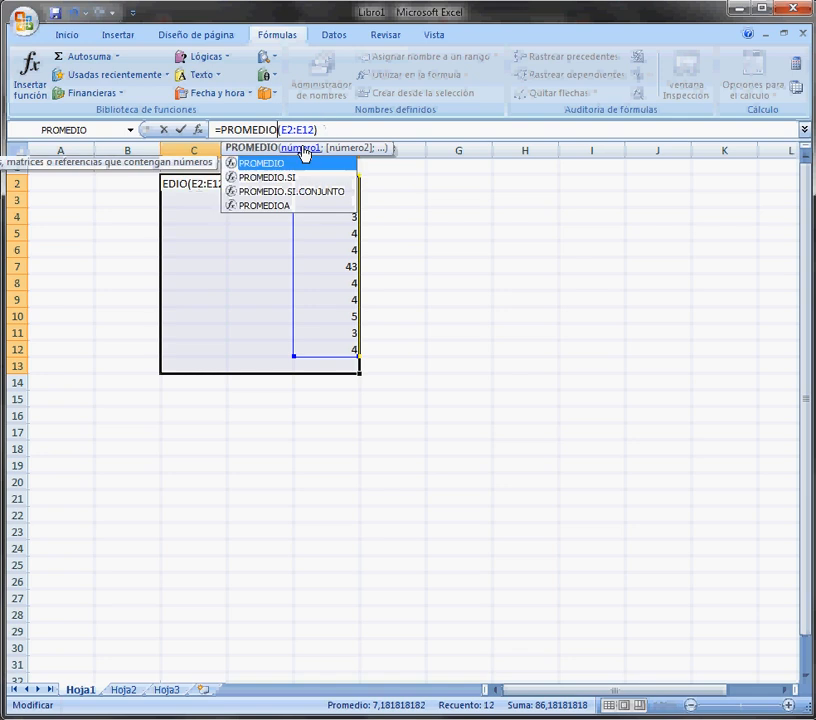
- Wrap the average in C2 in a square root so the formula is =RAIZ(PROMEDIO(E2:E12)), and check it
click(222, 130)
text(raiz()
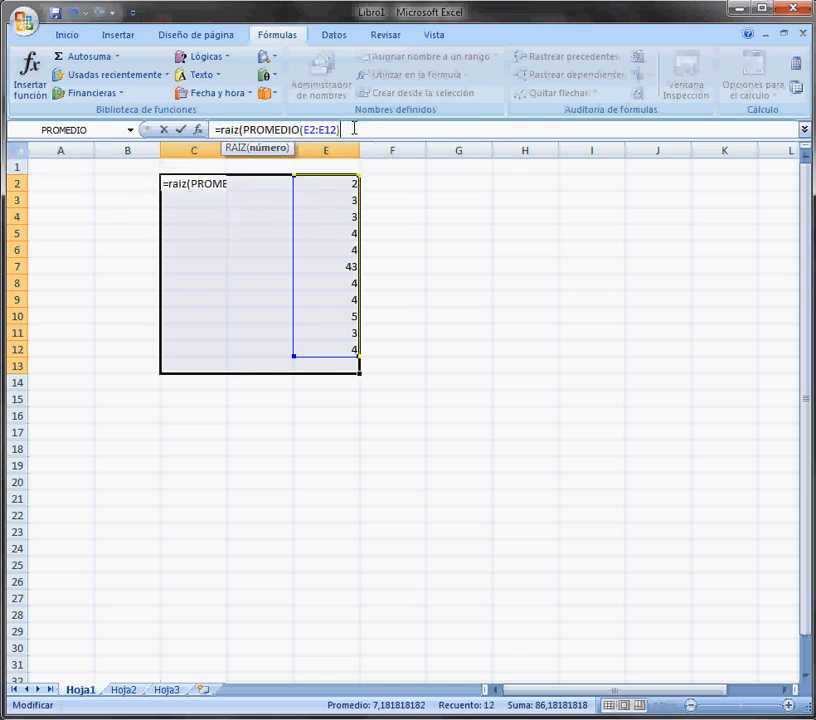
text())
key(Return)
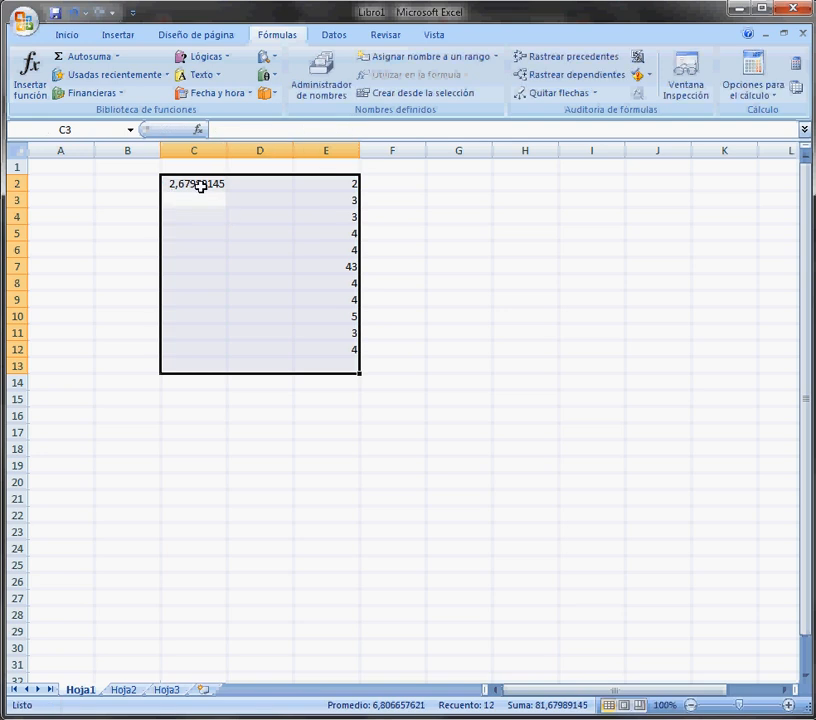
click(200, 184)
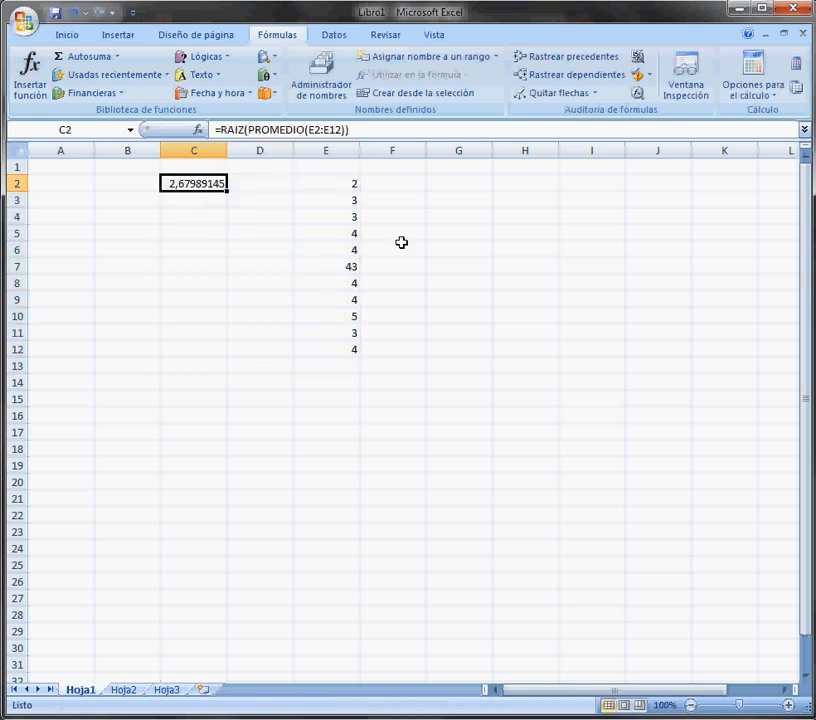
- Change the value in cell E7 to 5 and check the recalculated formula cell C2
click(354, 266)
text(5)
key(Return)
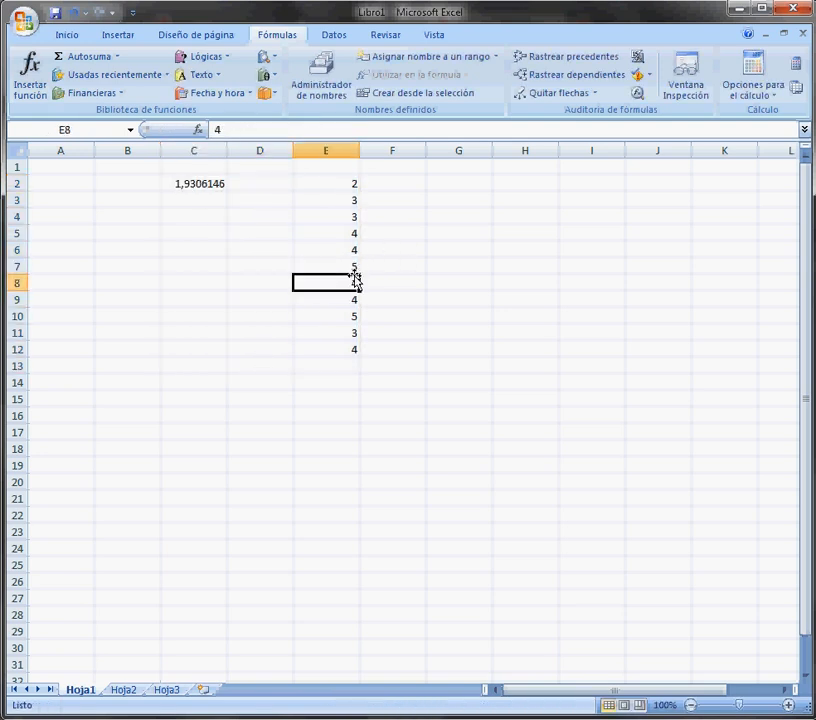
click(212, 186)
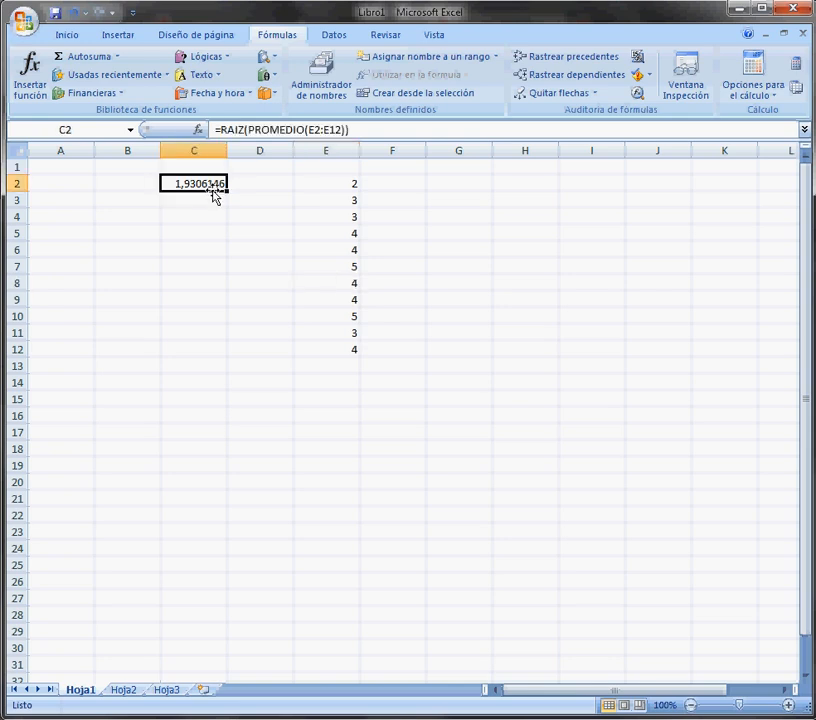
- Clear cells C2:E12 and undo the deletion
drag(345, 349, 162, 191)
key(Delete)
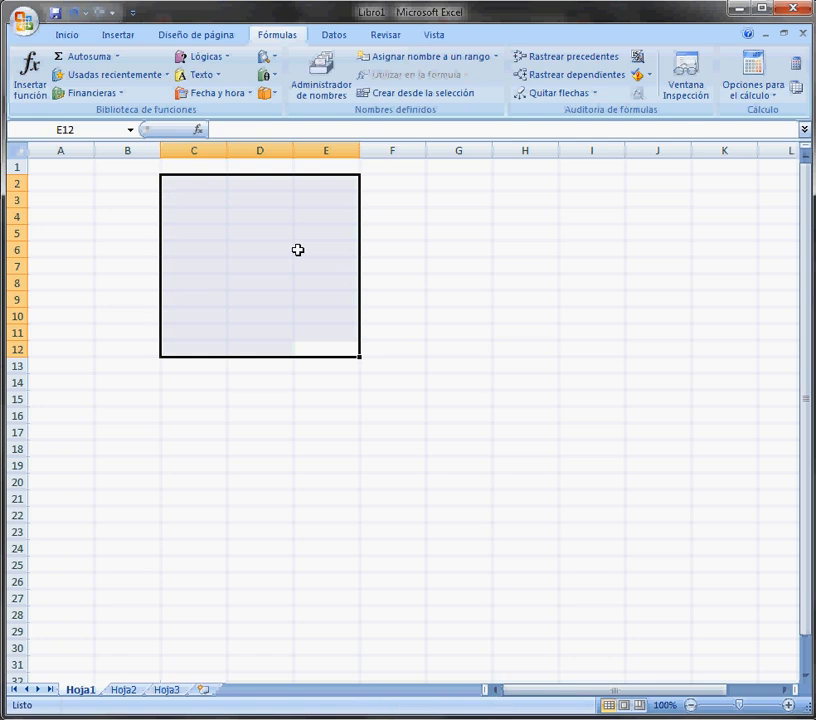
key(ctrl+z)
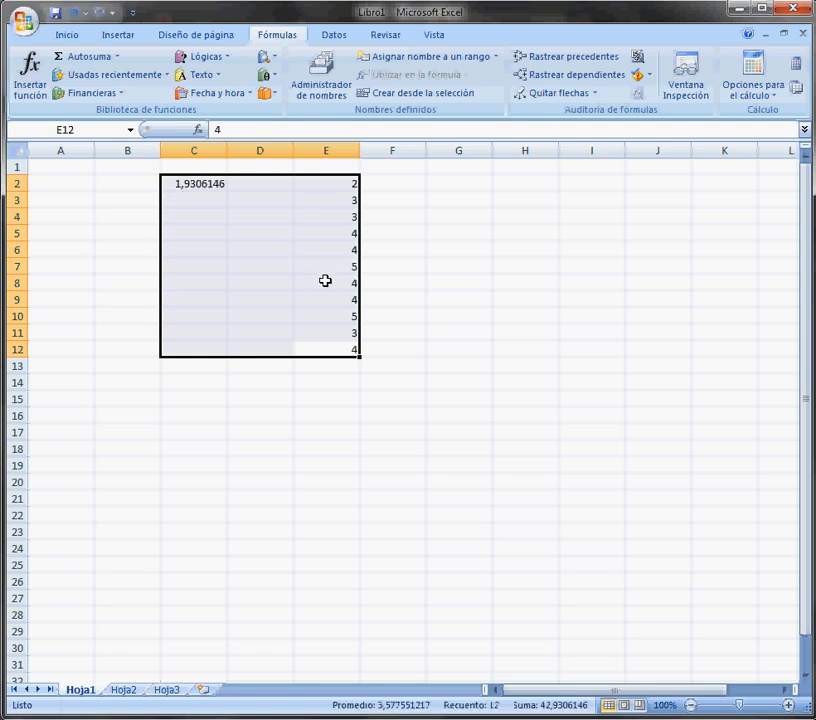
- Copy cell C2 and examine the paste options and the Paste Special settings, without pasting anything
click(206, 183)
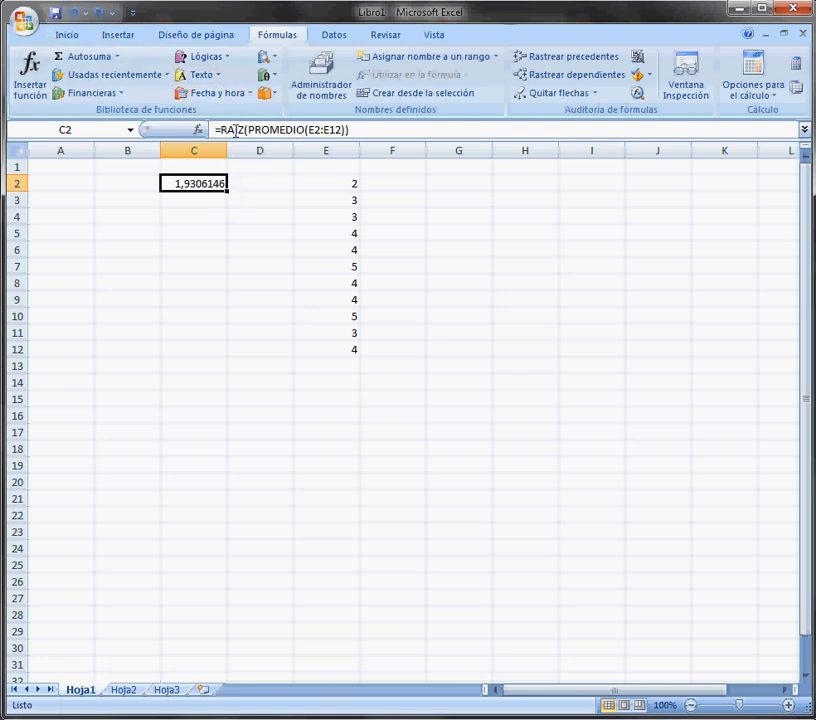
scroll(50, 70, up, 3)
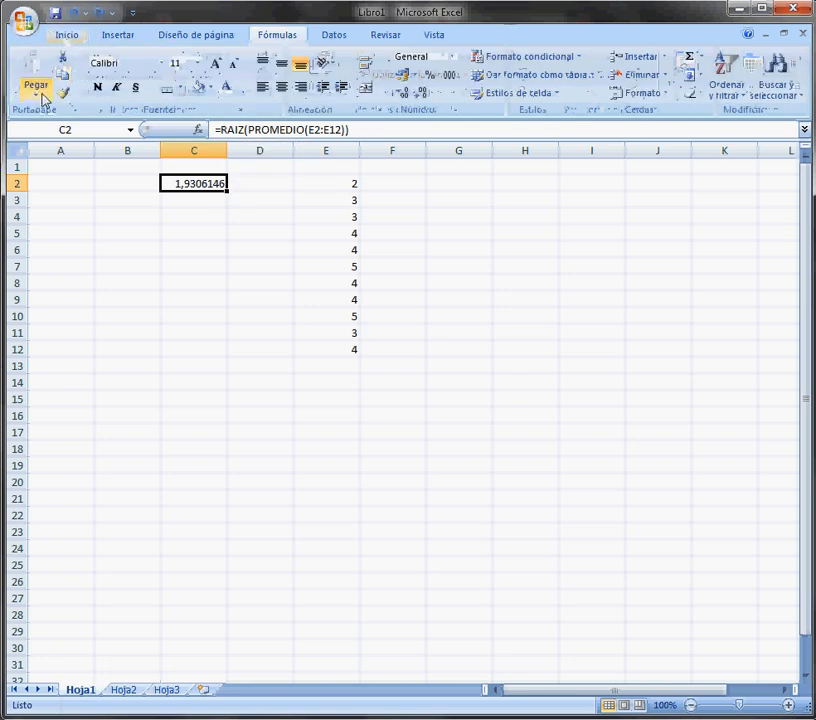
click(43, 97)
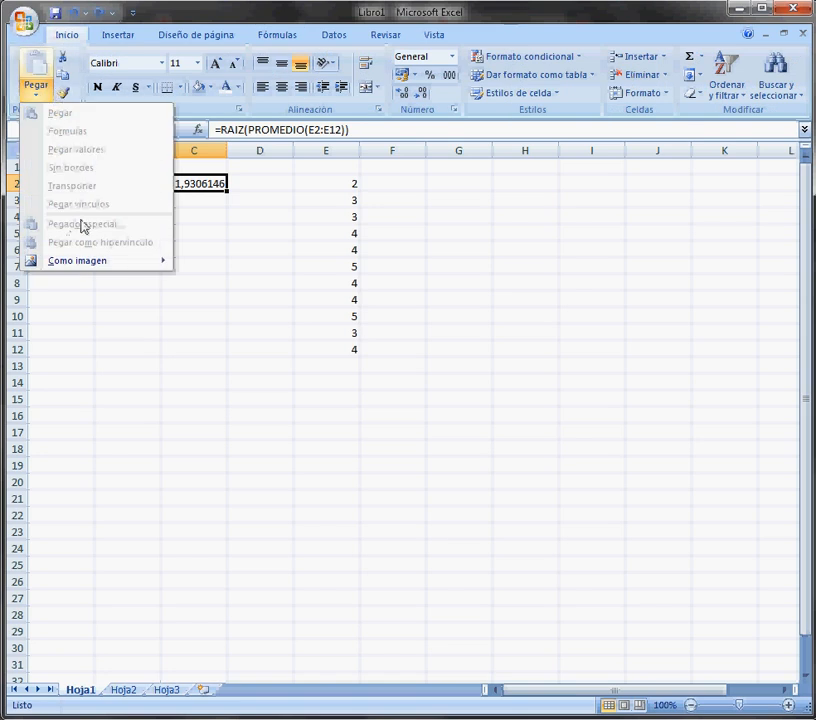
click(212, 186)
right_click(205, 184)
click(225, 210)
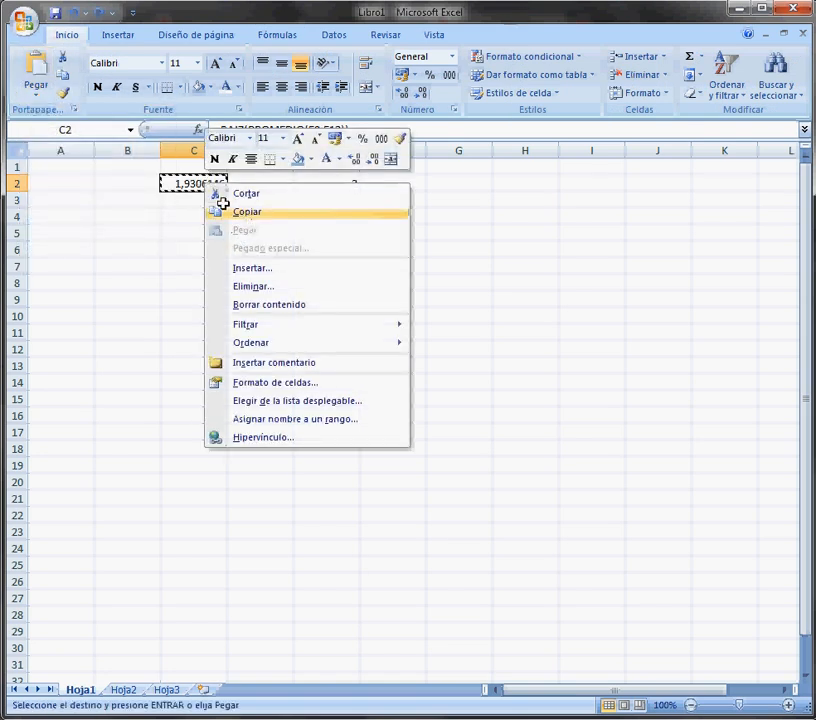
click(43, 97)
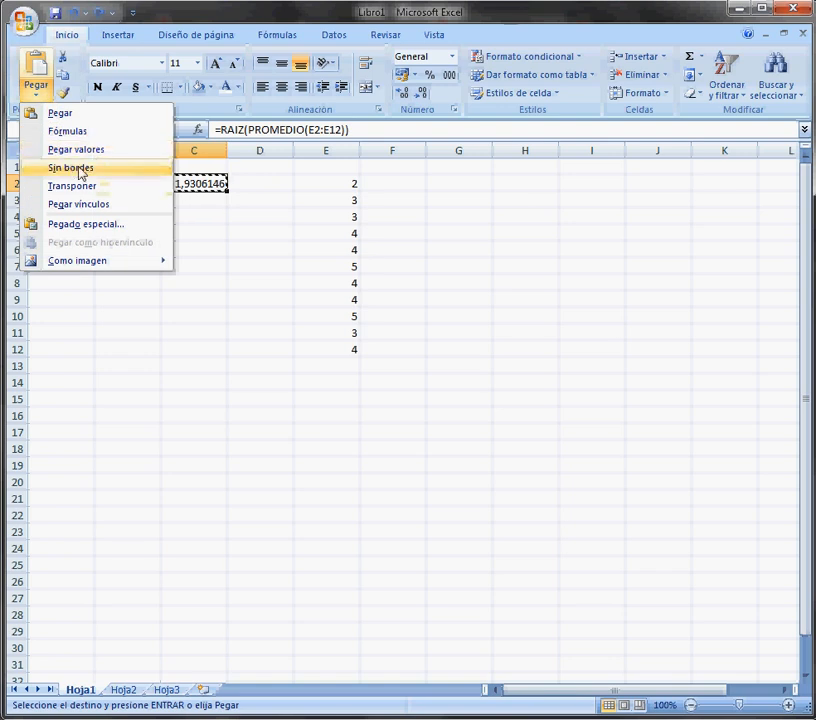
click(95, 225)
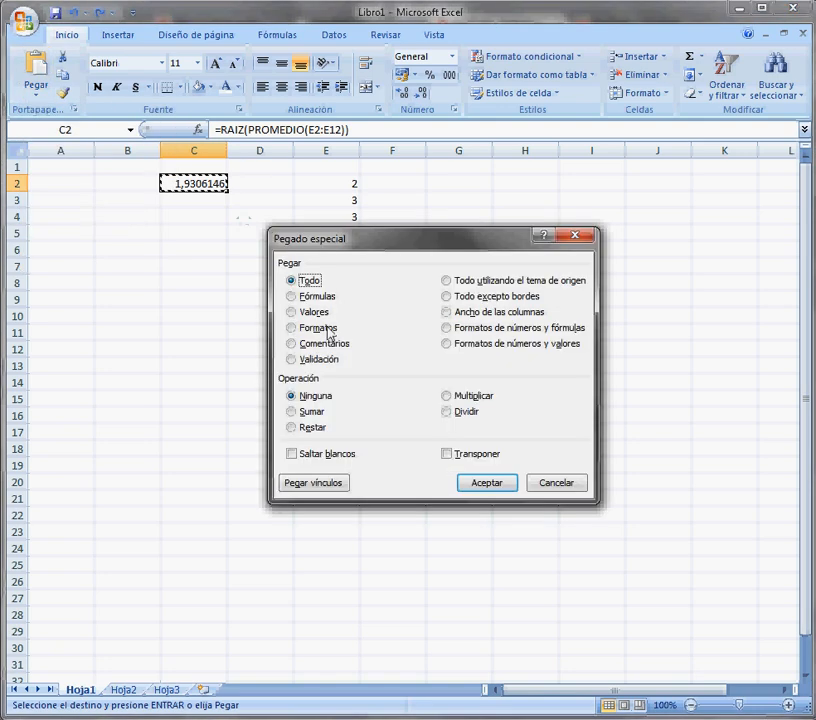
click(561, 483)
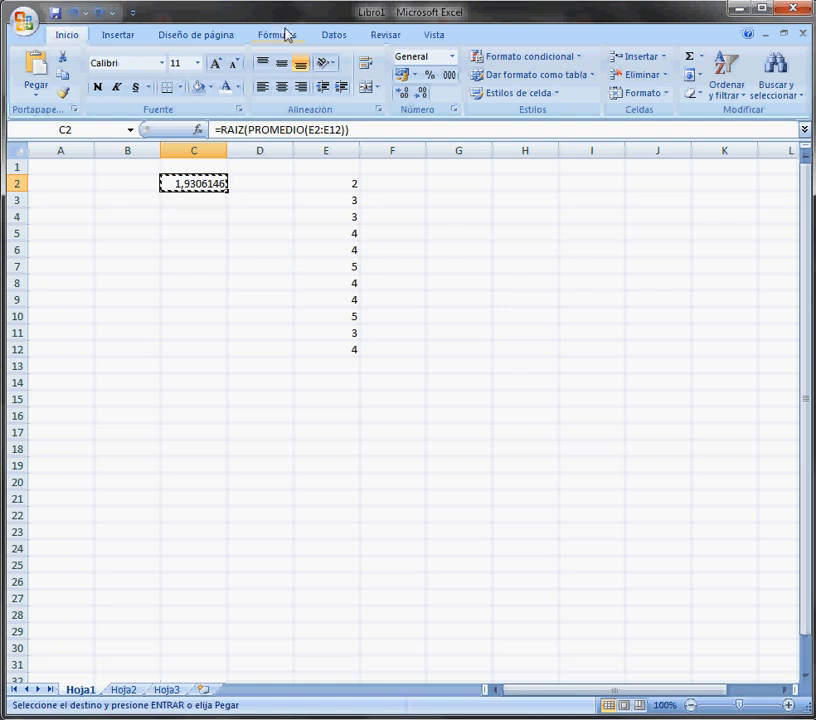
- Examine the formula, data, review and view commands, and return to the home commands
click(286, 34)
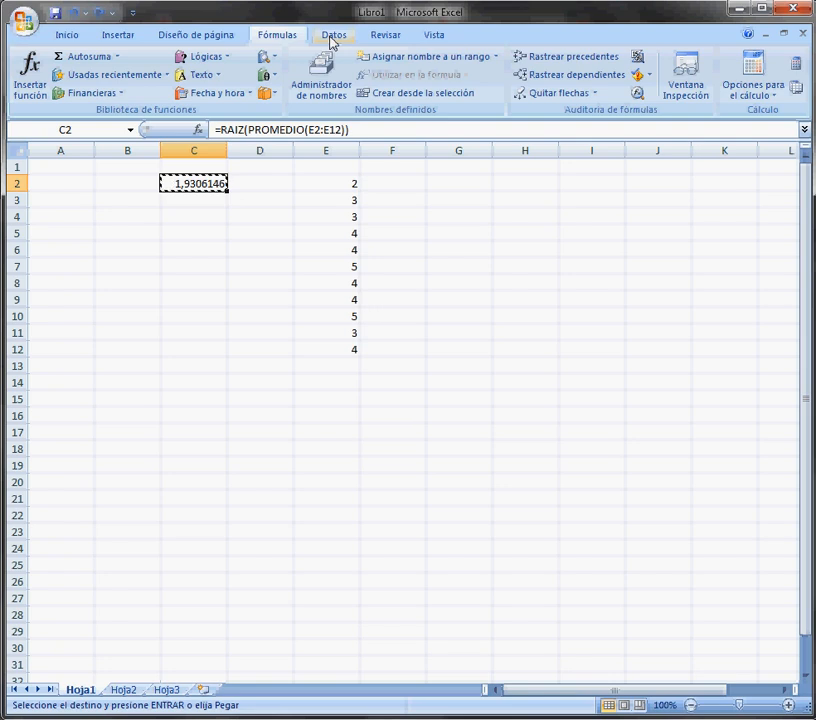
click(332, 38)
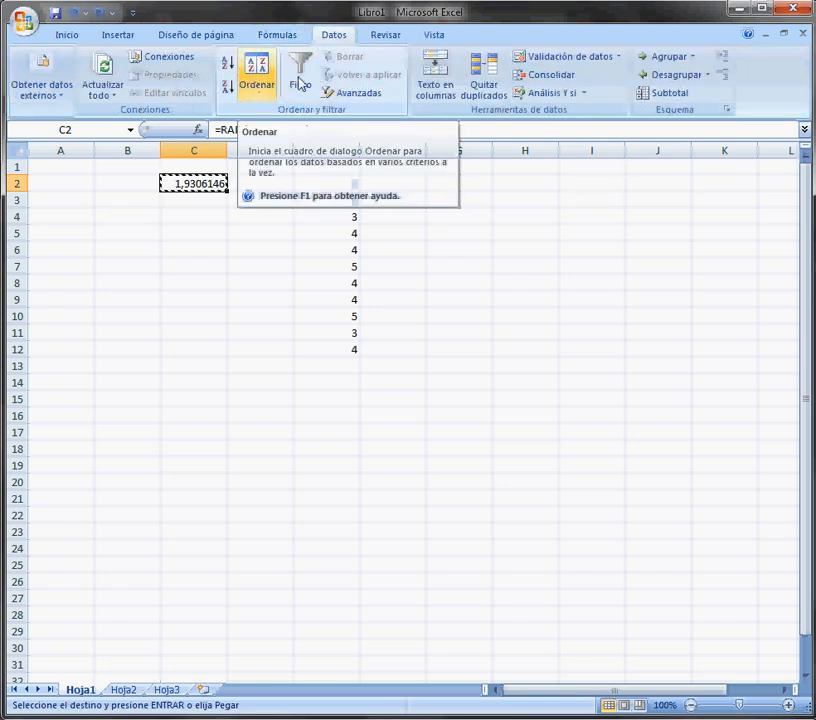
click(386, 36)
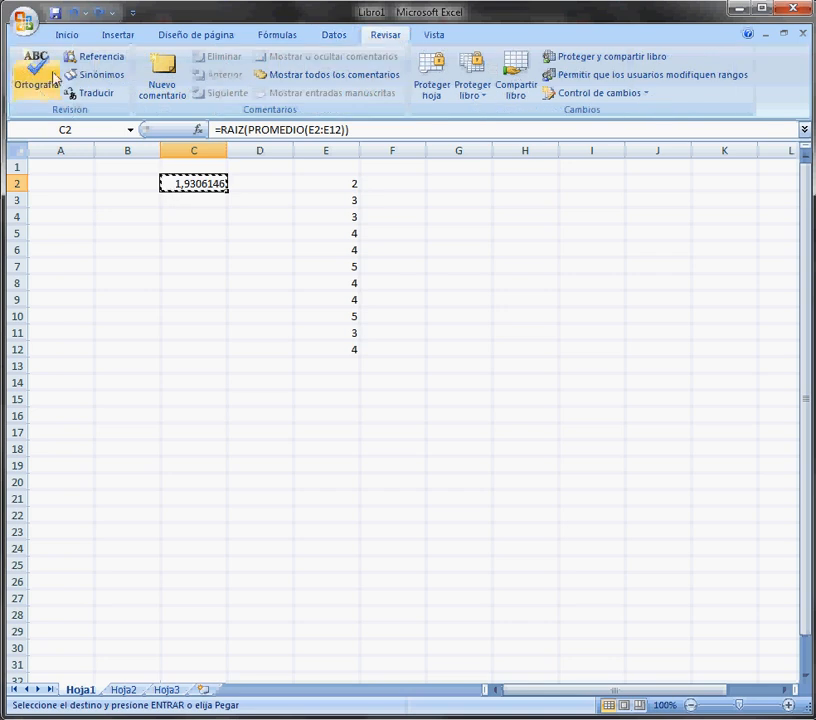
click(430, 36)
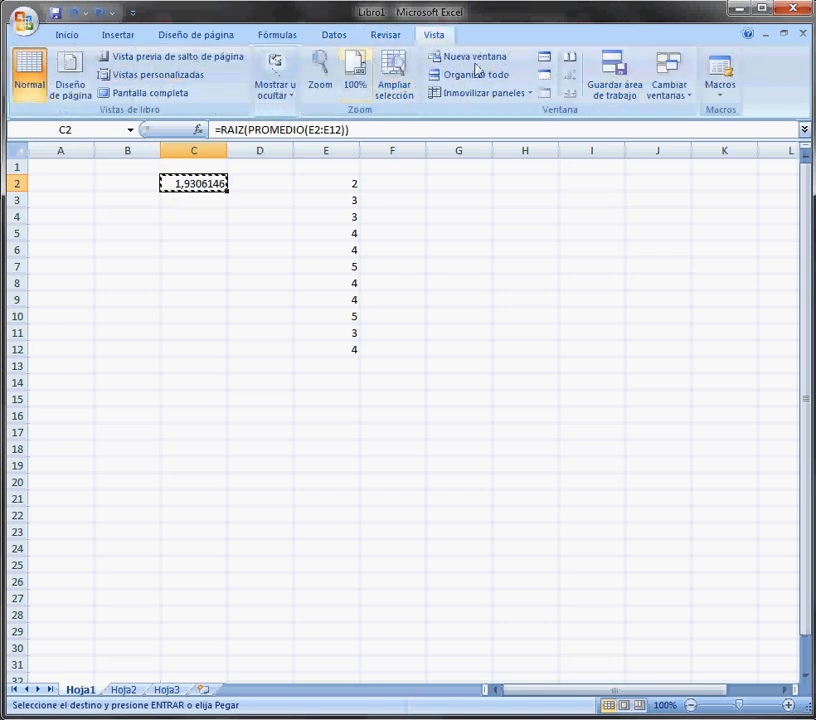
click(70, 37)
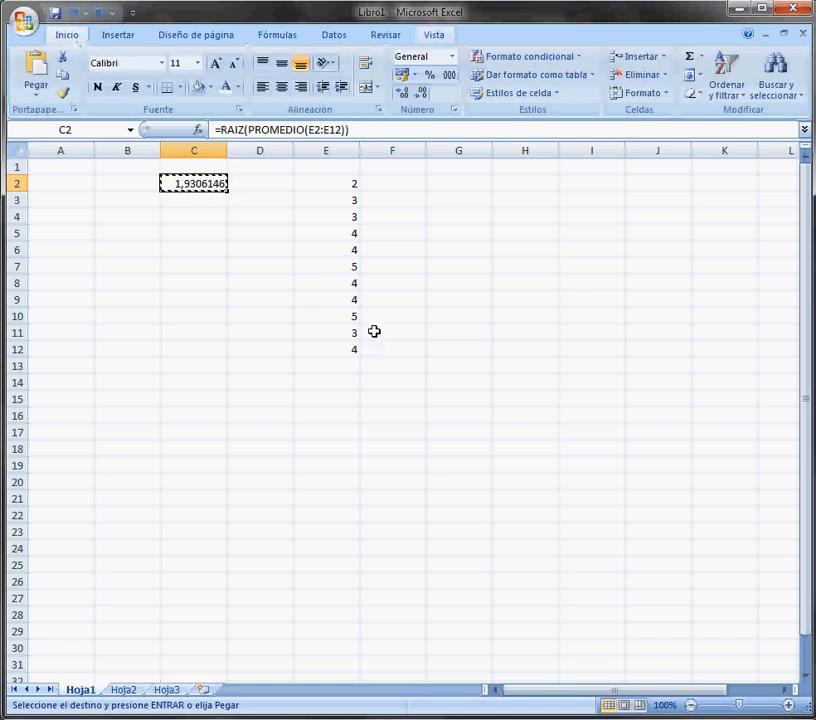